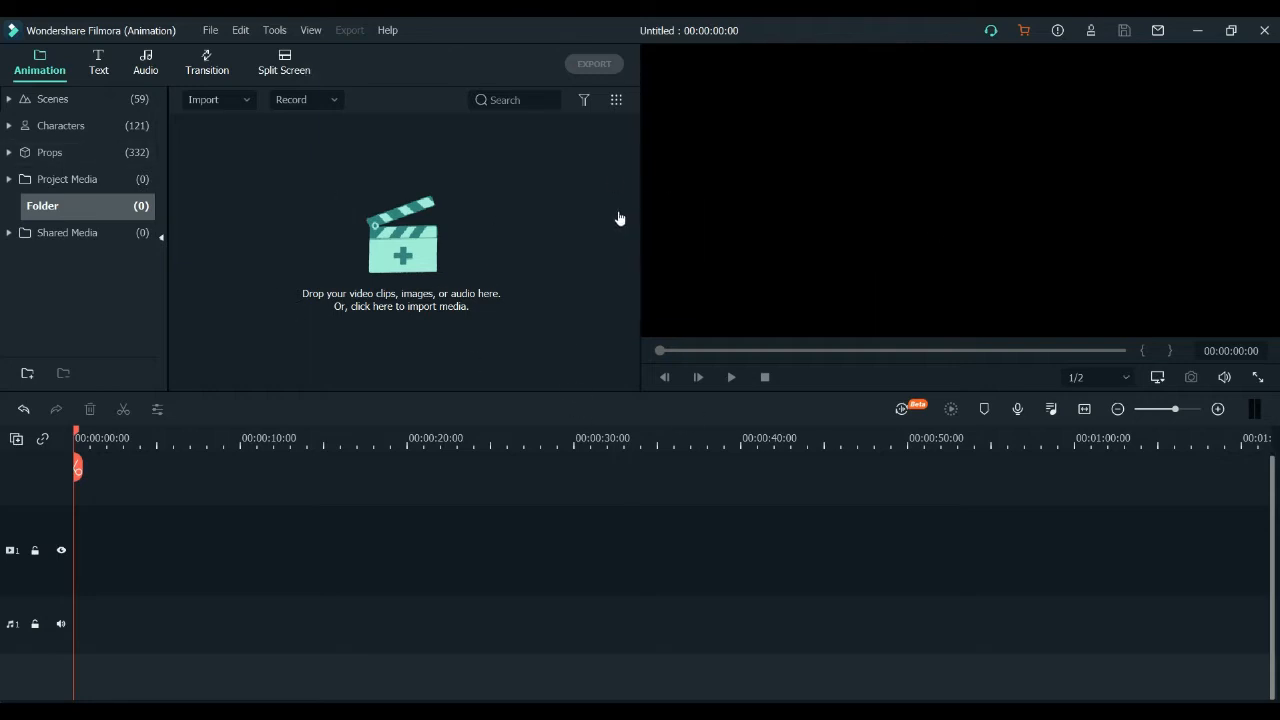
- Switch to the Photos window showing filmora-x-layout.png, magnify it and examine the Filmora X category bar and media library
{"action": "left_click", "coordinate": [664, 711]}
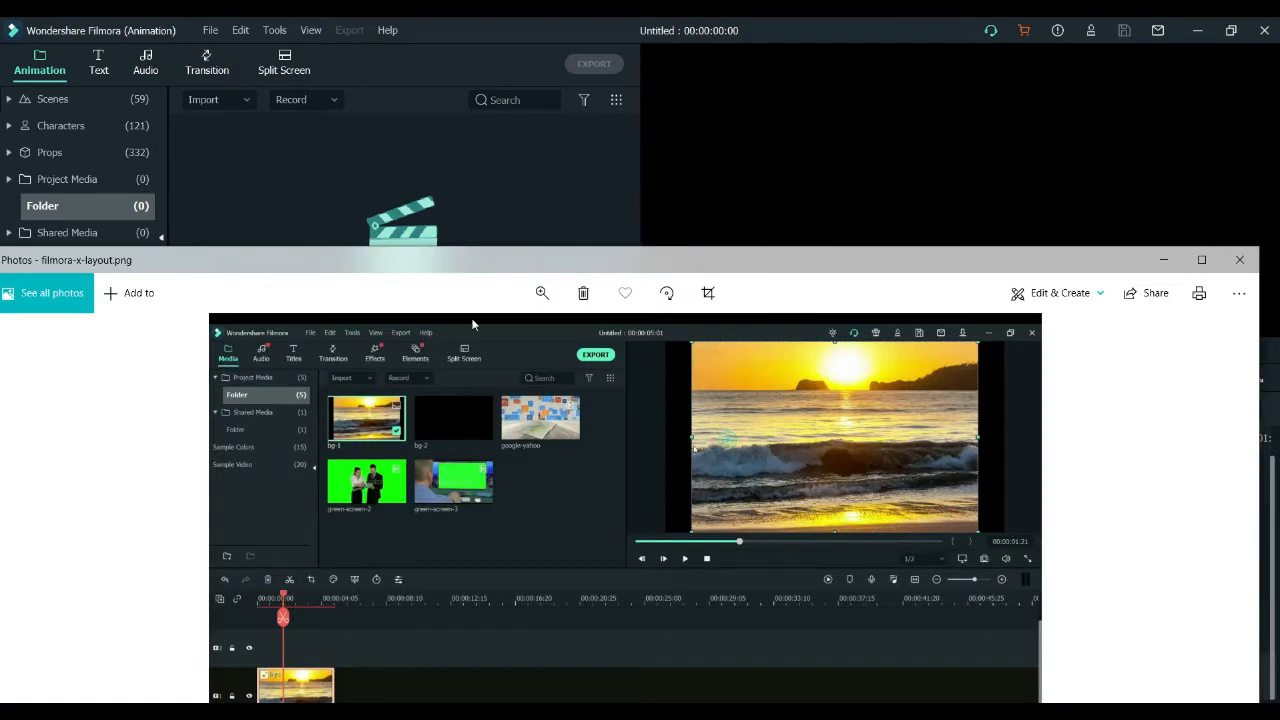
{"action": "left_click", "coordinate": [541, 293]}
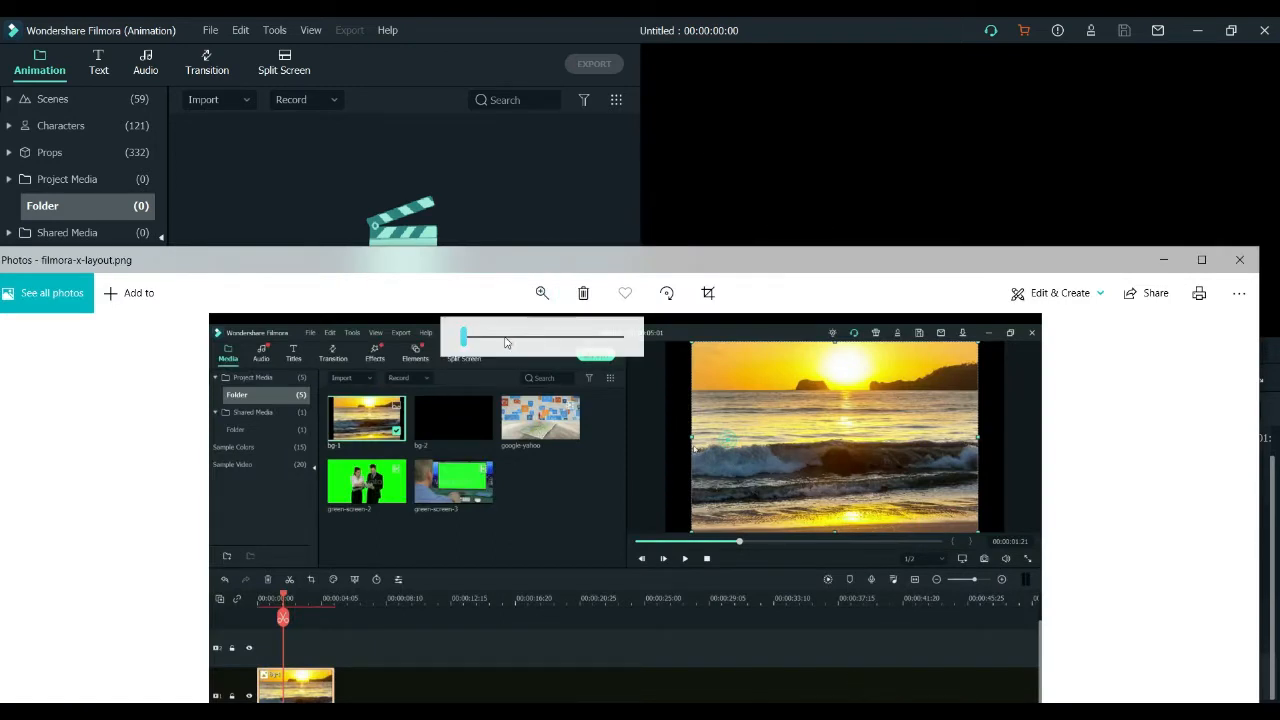
{"action": "left_click", "coordinate": [504, 338]}
{"action": "left_click_drag", "start_coordinate": [373, 413], "coordinate": [761, 585]}
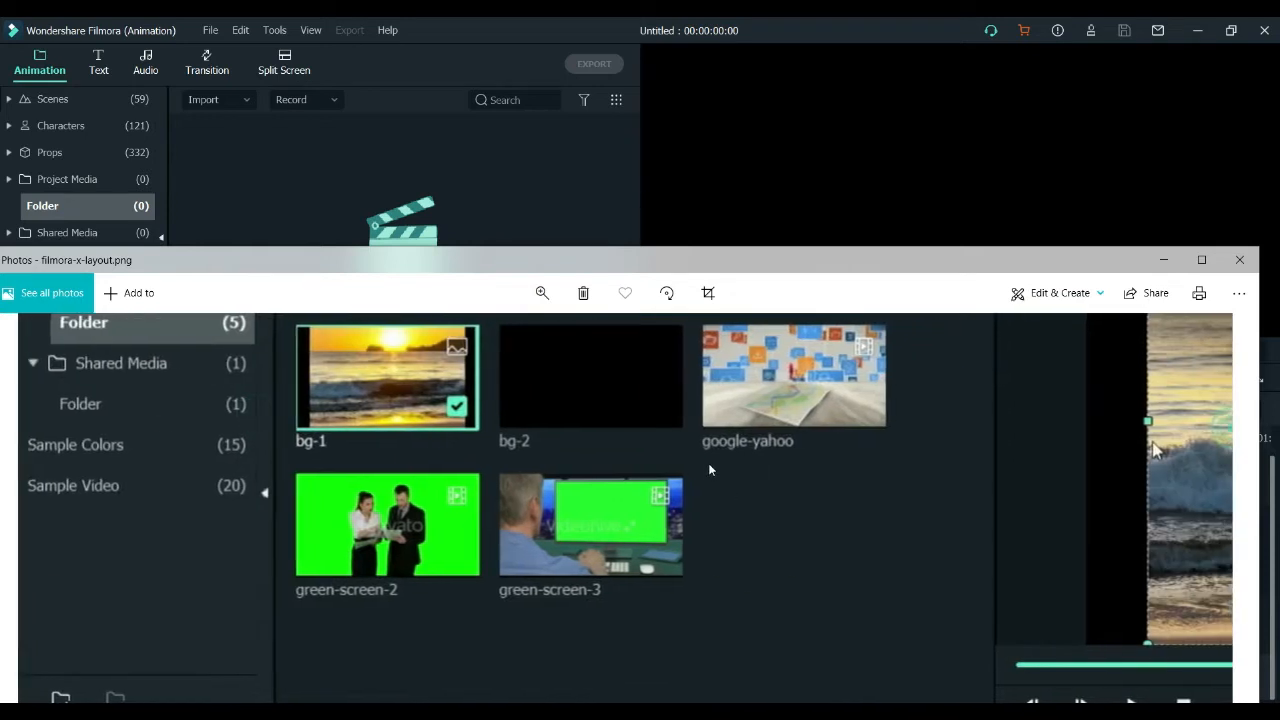
{"action": "left_click_drag", "start_coordinate": [580, 393], "coordinate": [582, 546]}
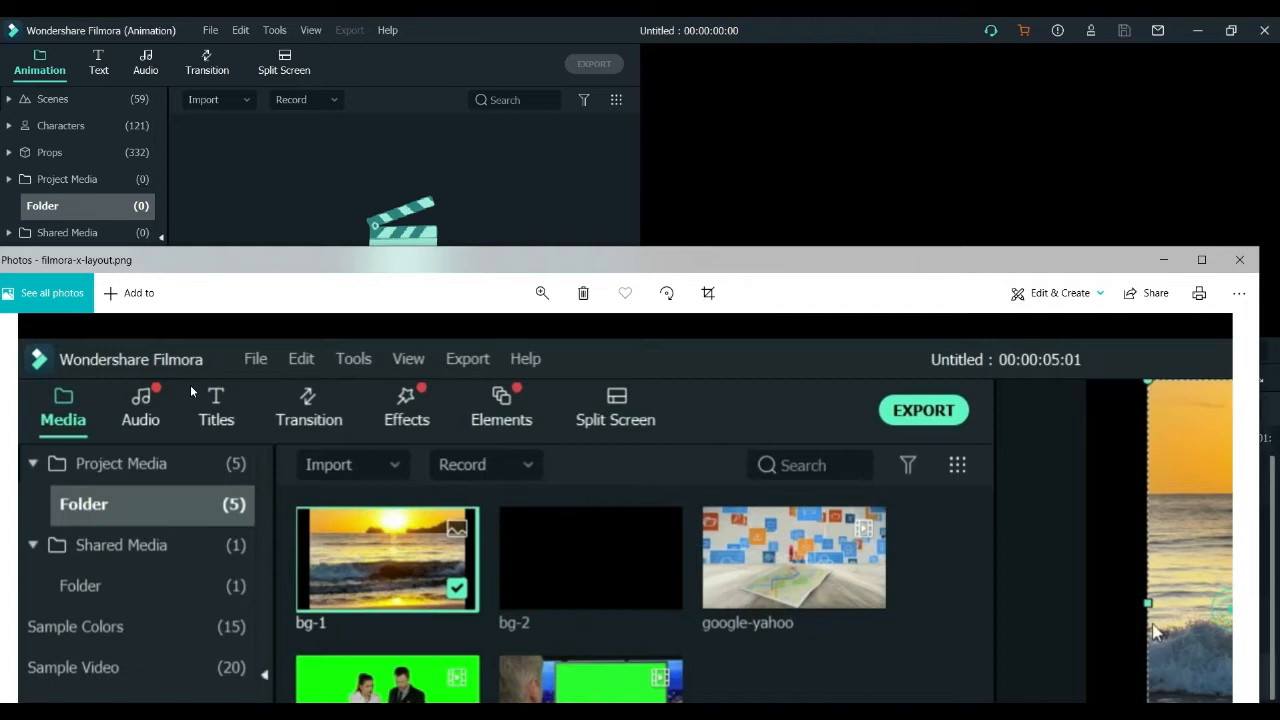
{"action": "left_click", "coordinate": [1165, 262]}
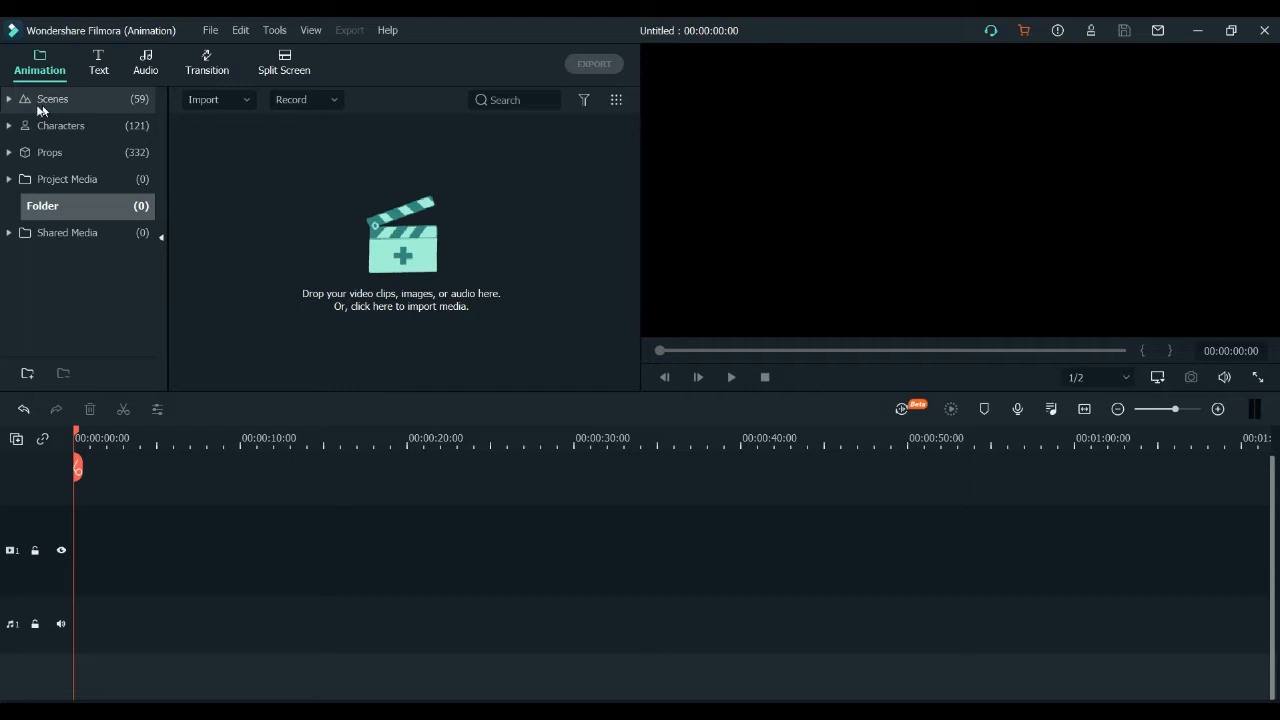
- Expand the Props, Characters and Scenes categories and place the Classroom Background scene at the start of the timeline
{"action": "left_click", "coordinate": [11, 155]}
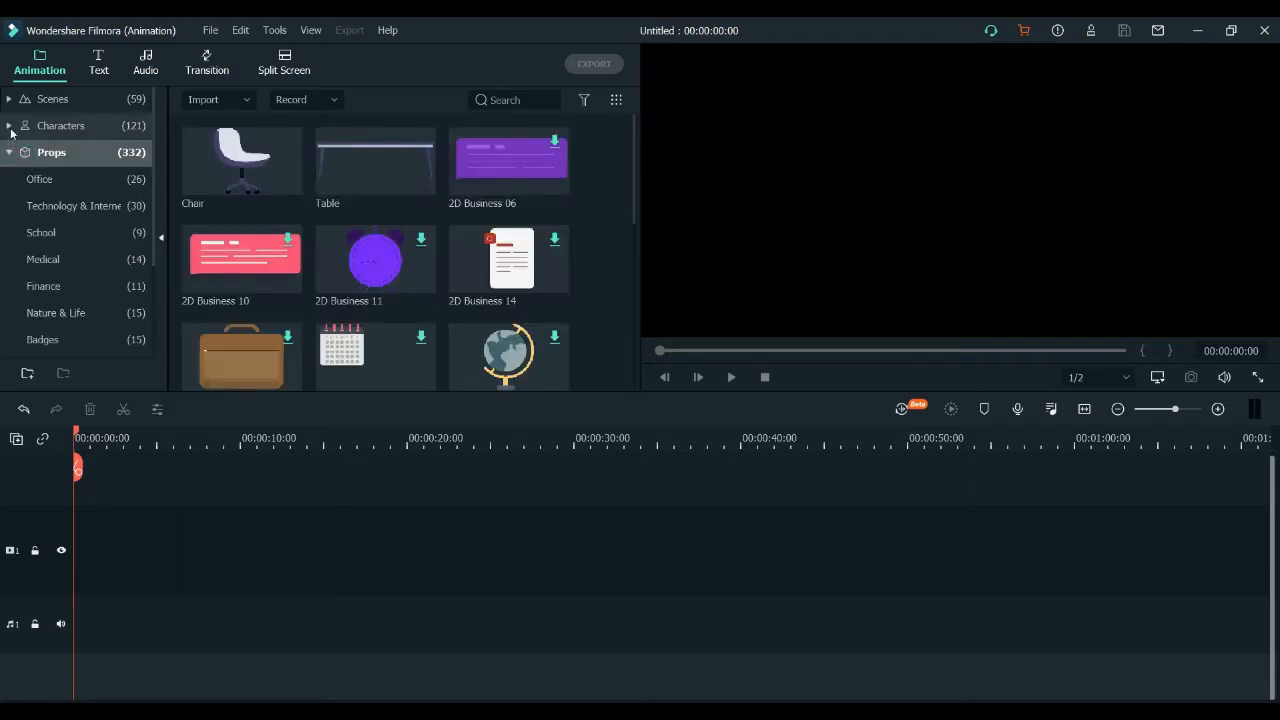
{"action": "left_click", "coordinate": [9, 126]}
{"action": "left_click", "coordinate": [9, 99]}
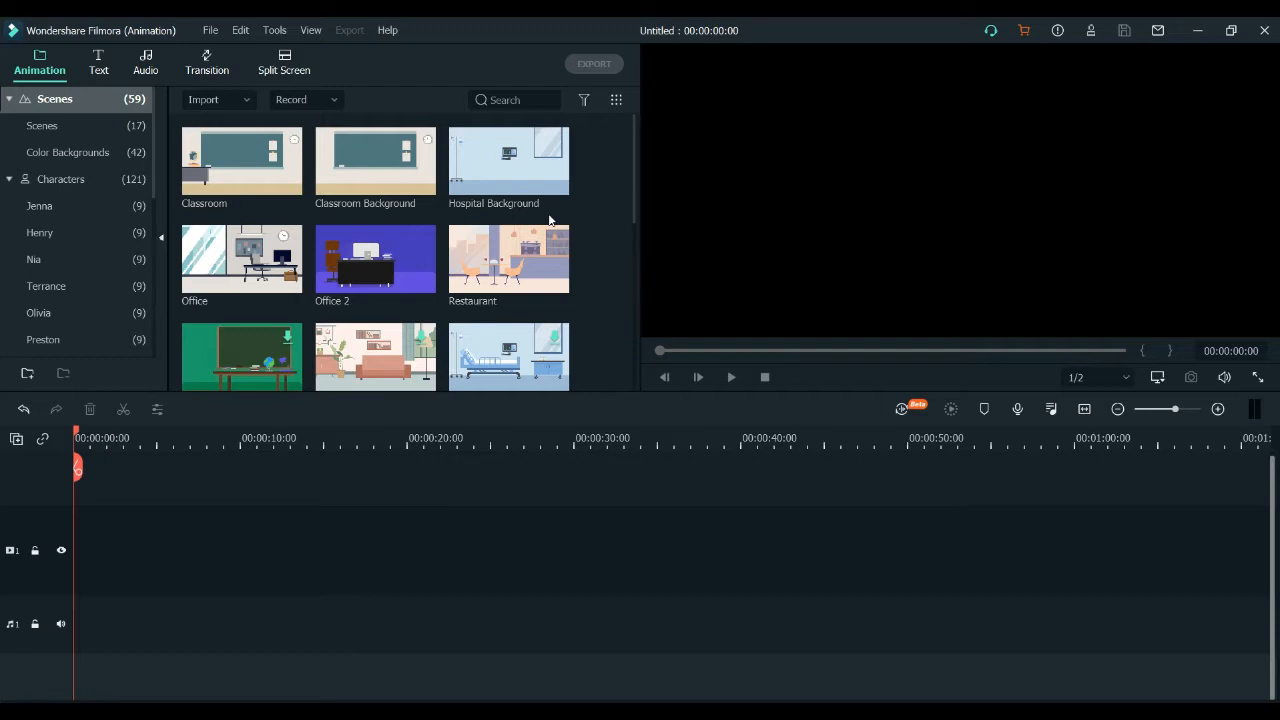
{"action": "left_click_drag", "start_coordinate": [385, 160], "coordinate": [82, 630]}
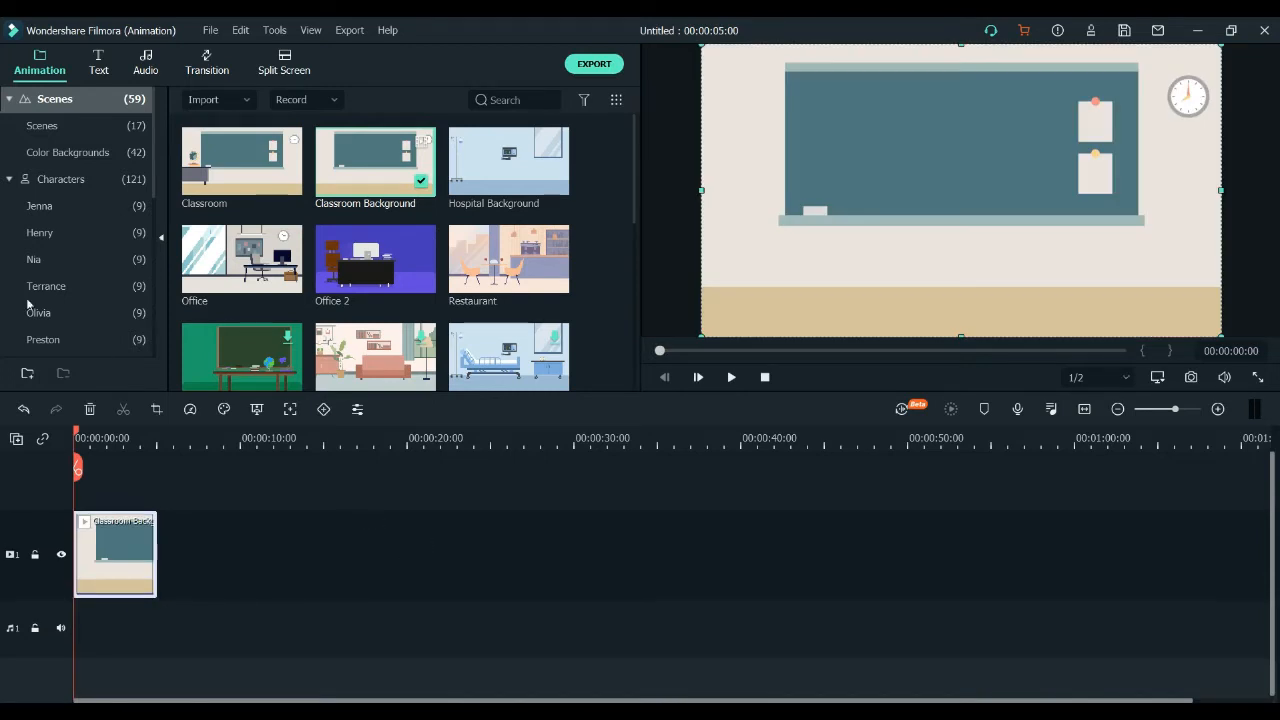
- Add the Henry explaining character on a track above the background, shrink it and stand it at the blackboard's right end
{"action": "left_click", "coordinate": [35, 234]}
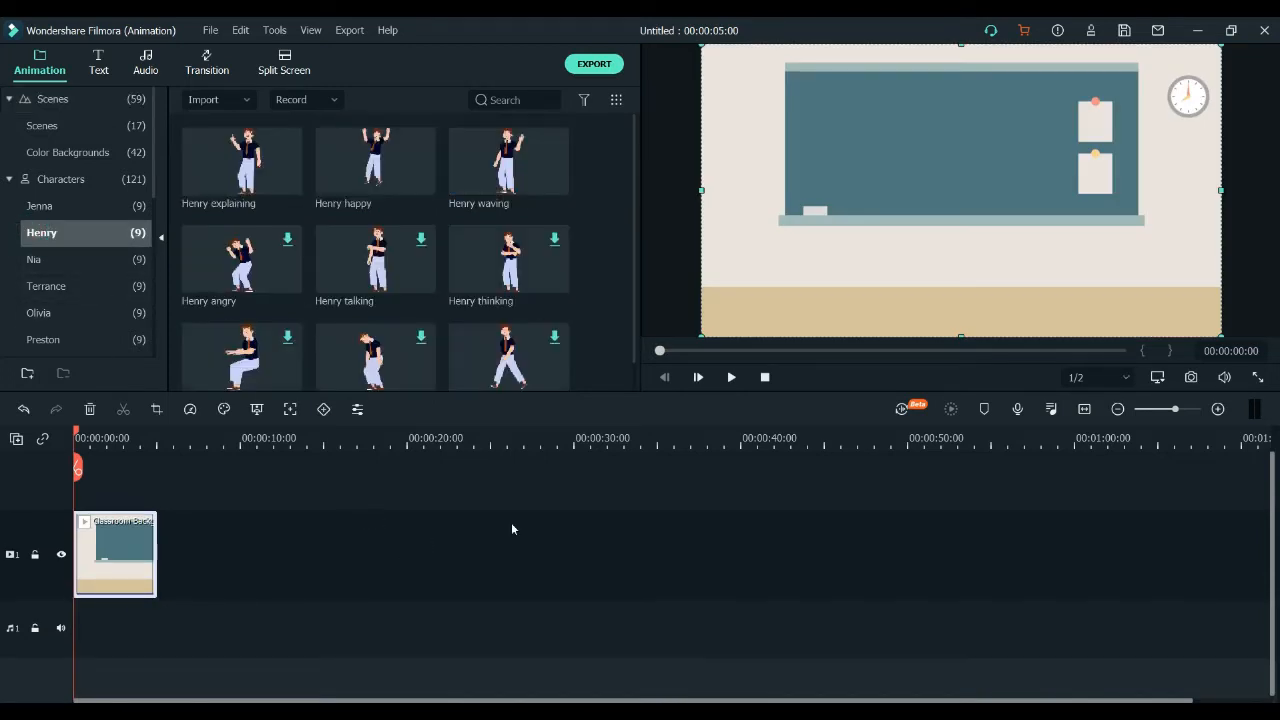
{"action": "left_click", "coordinate": [287, 181]}
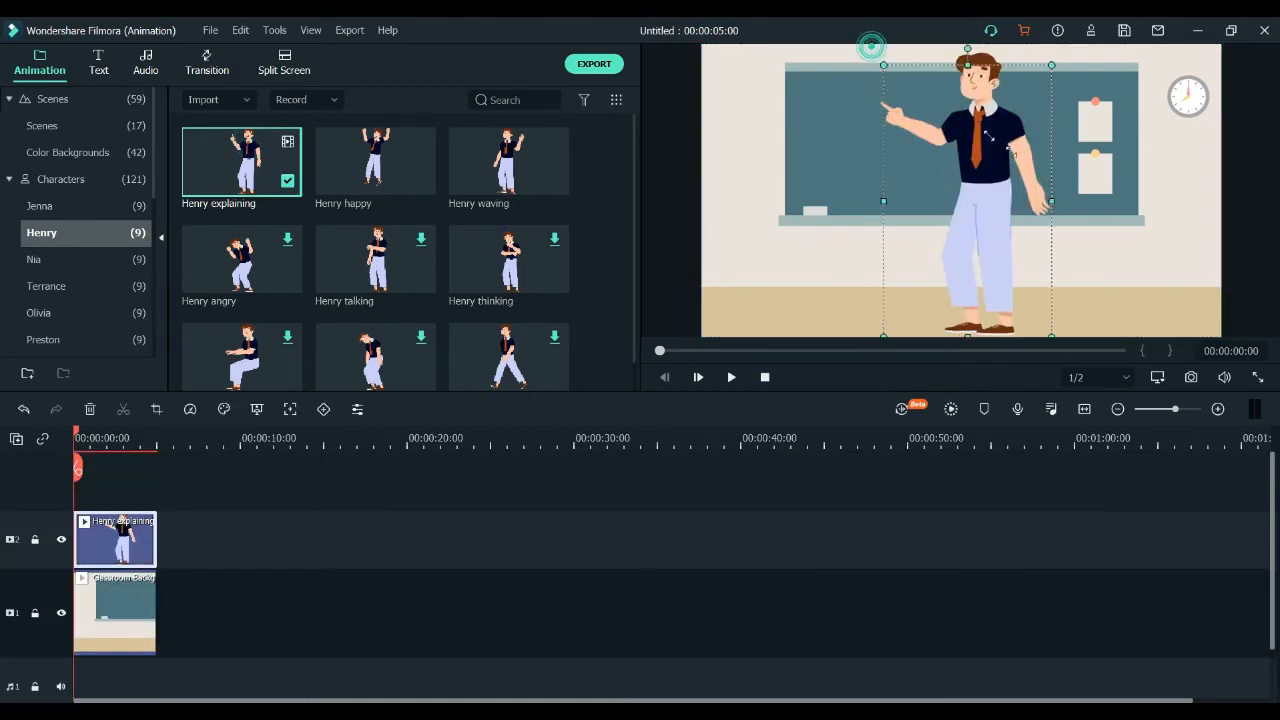
{"action": "left_click_drag", "start_coordinate": [871, 46], "coordinate": [938, 152]}
{"action": "left_click_drag", "start_coordinate": [1017, 220], "coordinate": [1153, 151]}
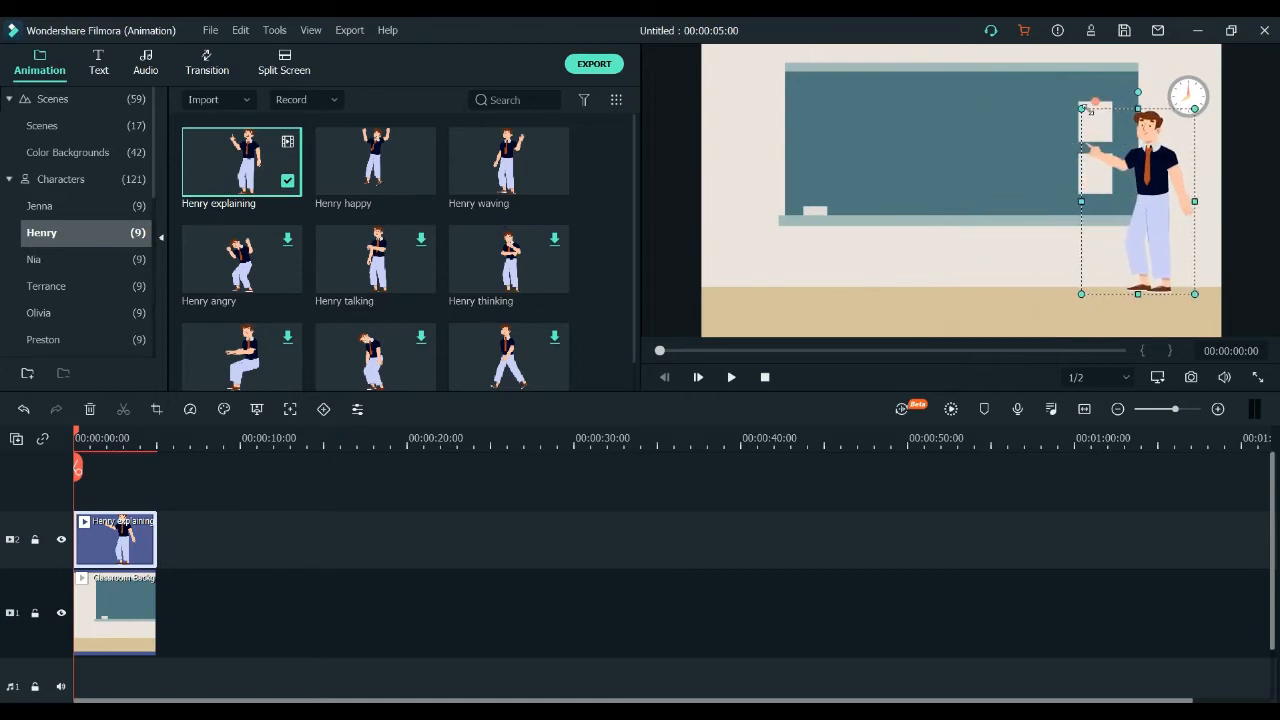
{"action": "left_click_drag", "start_coordinate": [1079, 108], "coordinate": [1070, 101]}
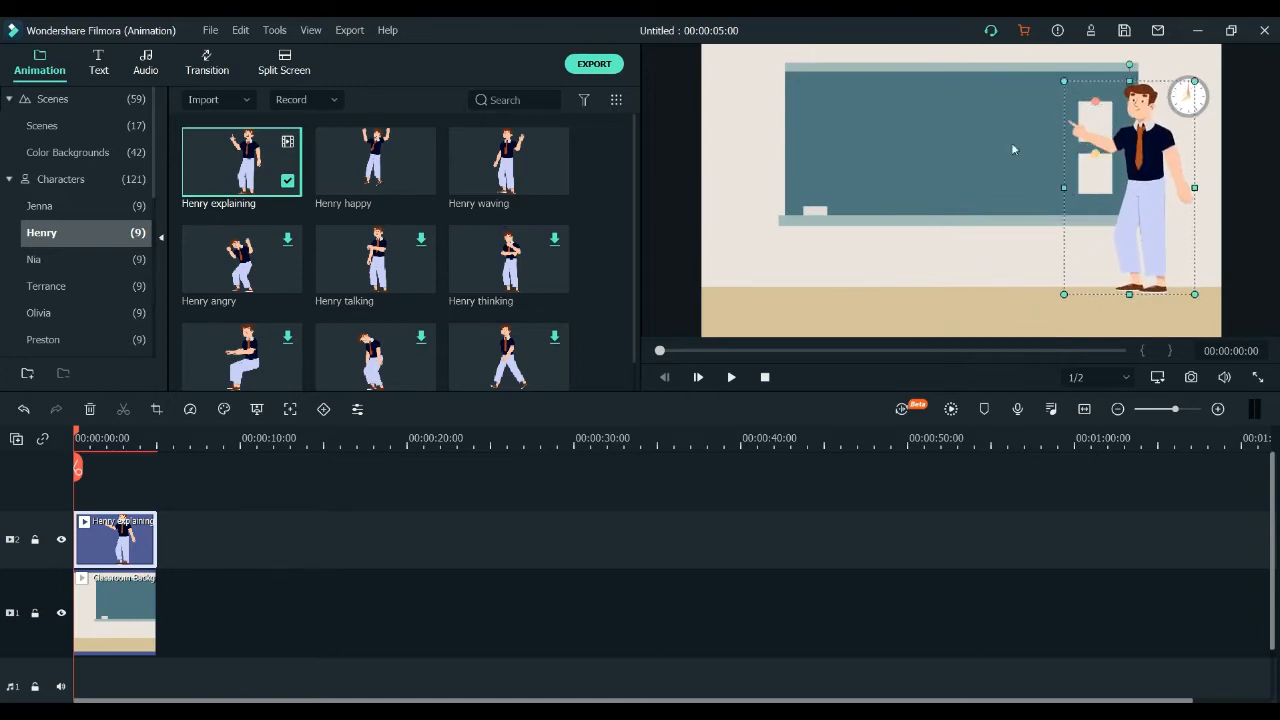
{"action": "left_click", "coordinate": [914, 299]}
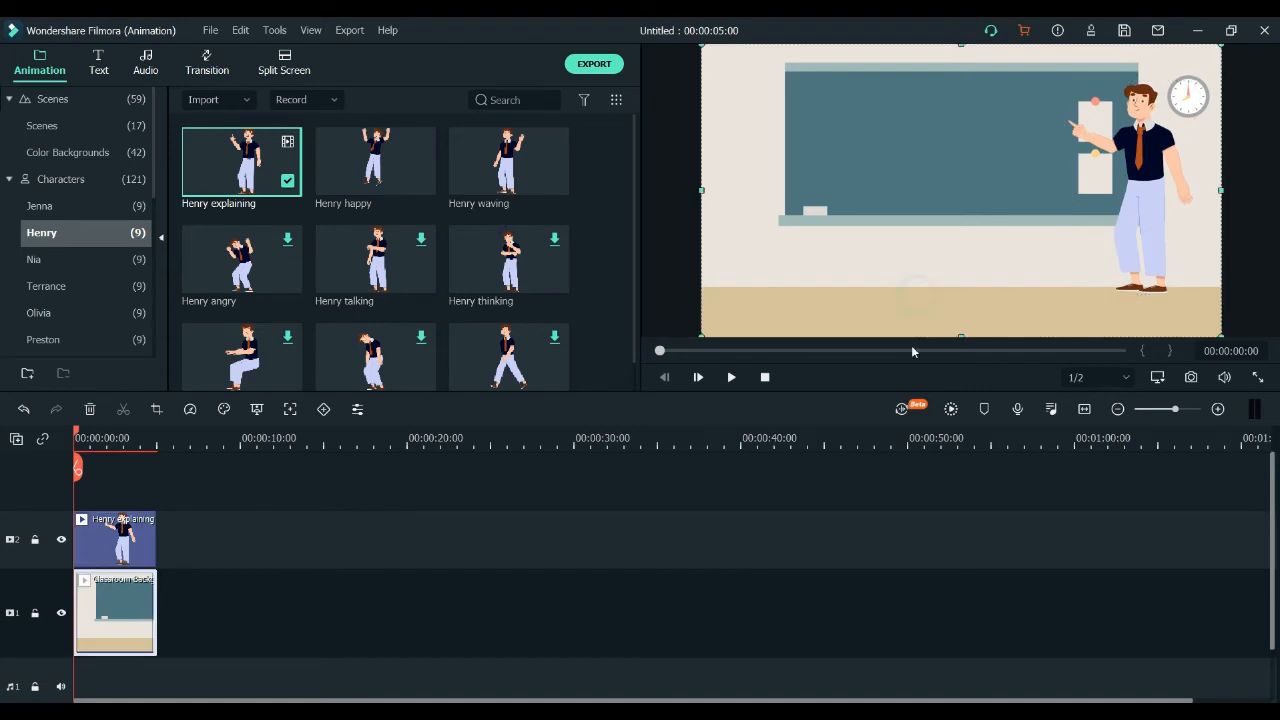
- Add Title 27 on a track above the character and realign the character and background clips with the timeline start
{"action": "left_click", "coordinate": [98, 60]}
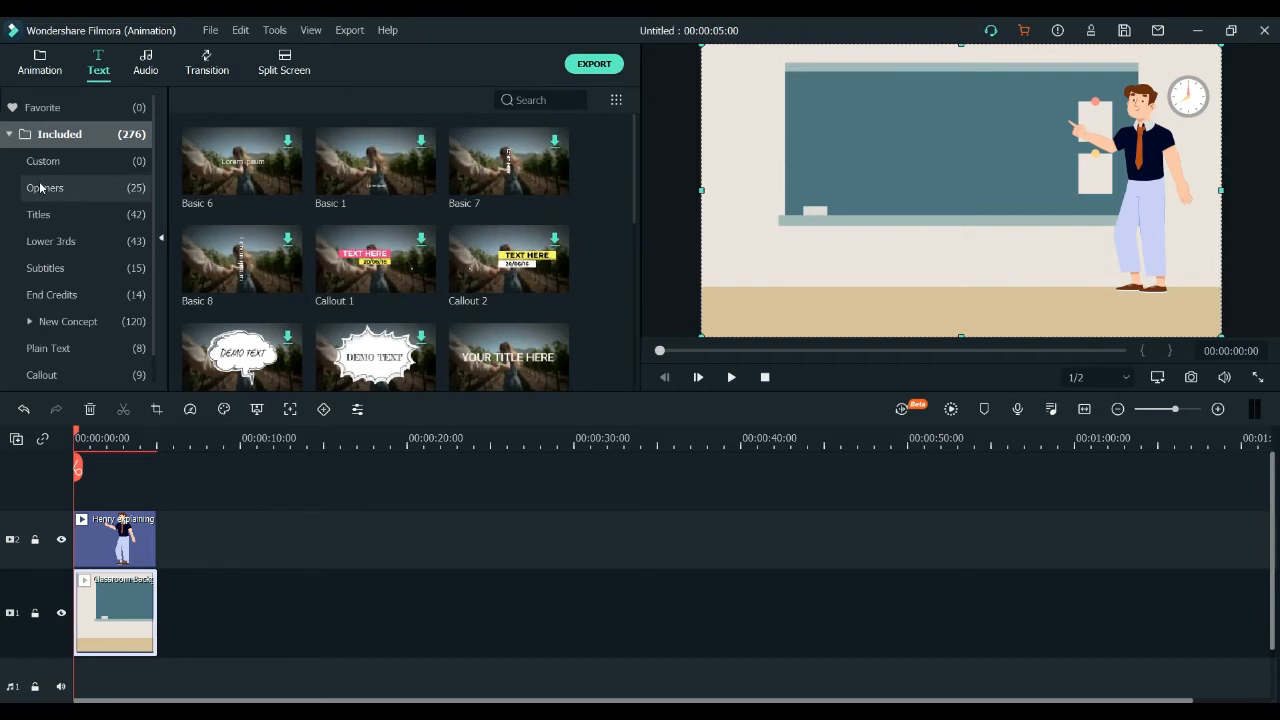
{"action": "left_click", "coordinate": [42, 214]}
{"action": "left_click_drag", "start_coordinate": [259, 248], "coordinate": [116, 475]}
{"action": "left_click_drag", "start_coordinate": [203, 597], "coordinate": [118, 597]}
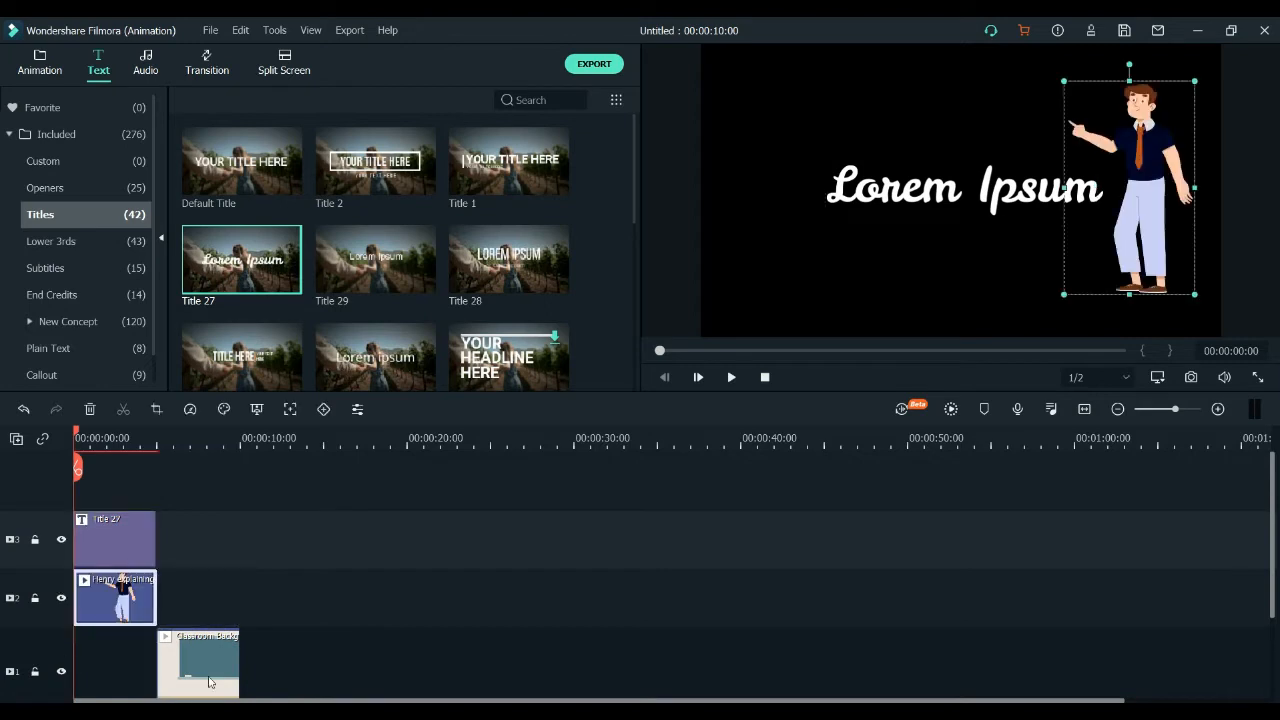
{"action": "left_click_drag", "start_coordinate": [198, 662], "coordinate": [116, 662]}
- Move the Lorem Ipsum title to the blackboard's upper left corner and stretch its text box to fill most of the board
{"action": "left_click", "coordinate": [116, 440]}
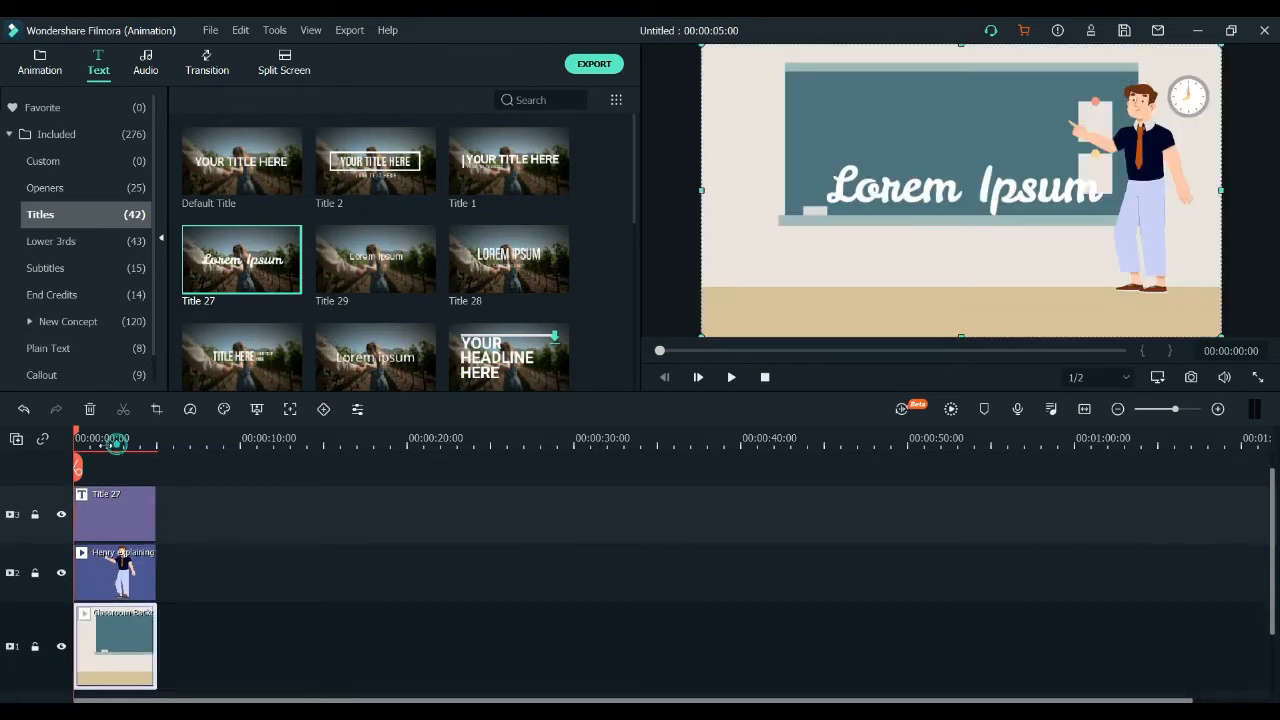
{"action": "left_click", "coordinate": [890, 200]}
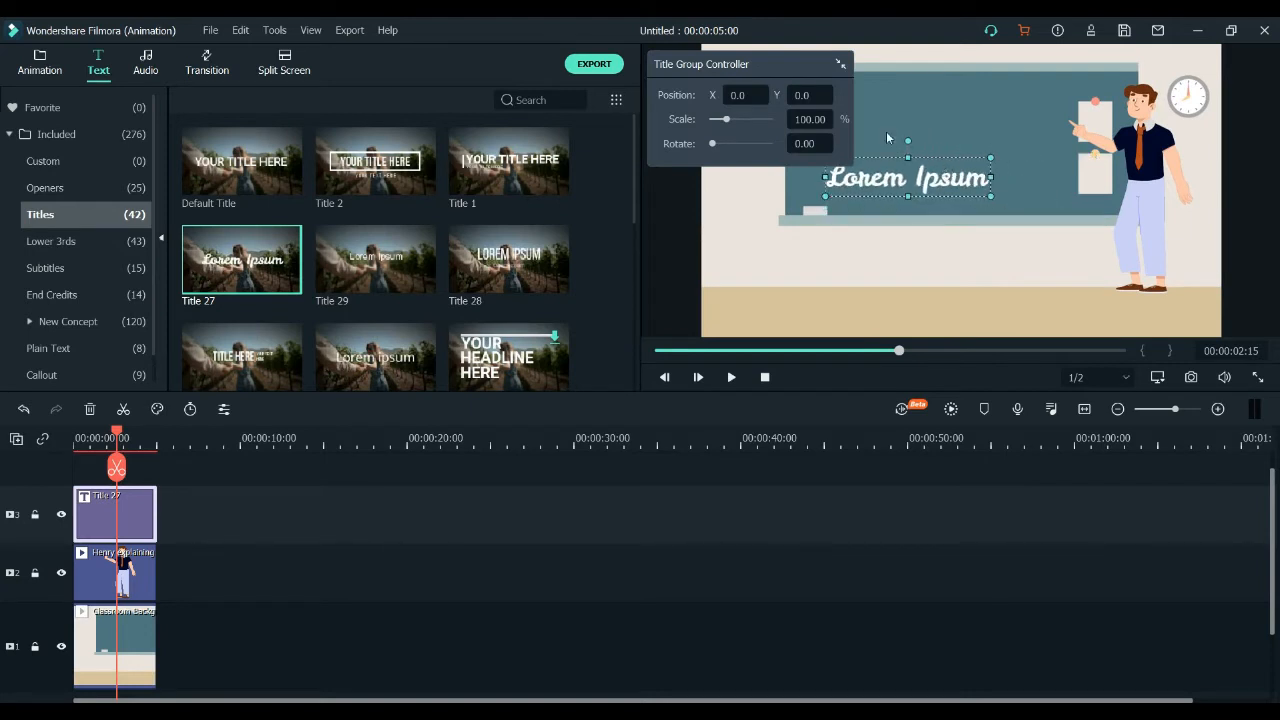
{"action": "left_click", "coordinate": [840, 63]}
{"action": "left_click_drag", "start_coordinate": [890, 180], "coordinate": [860, 95]}
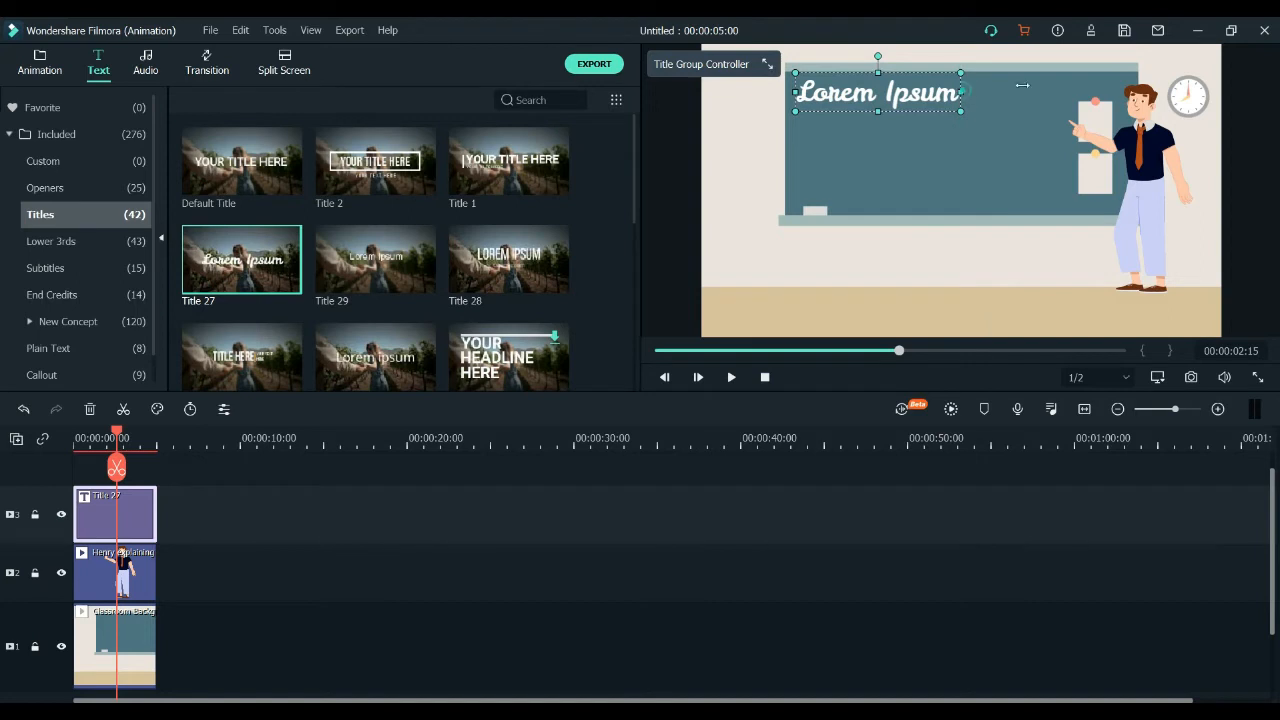
{"action": "left_click_drag", "start_coordinate": [960, 92], "coordinate": [1073, 90]}
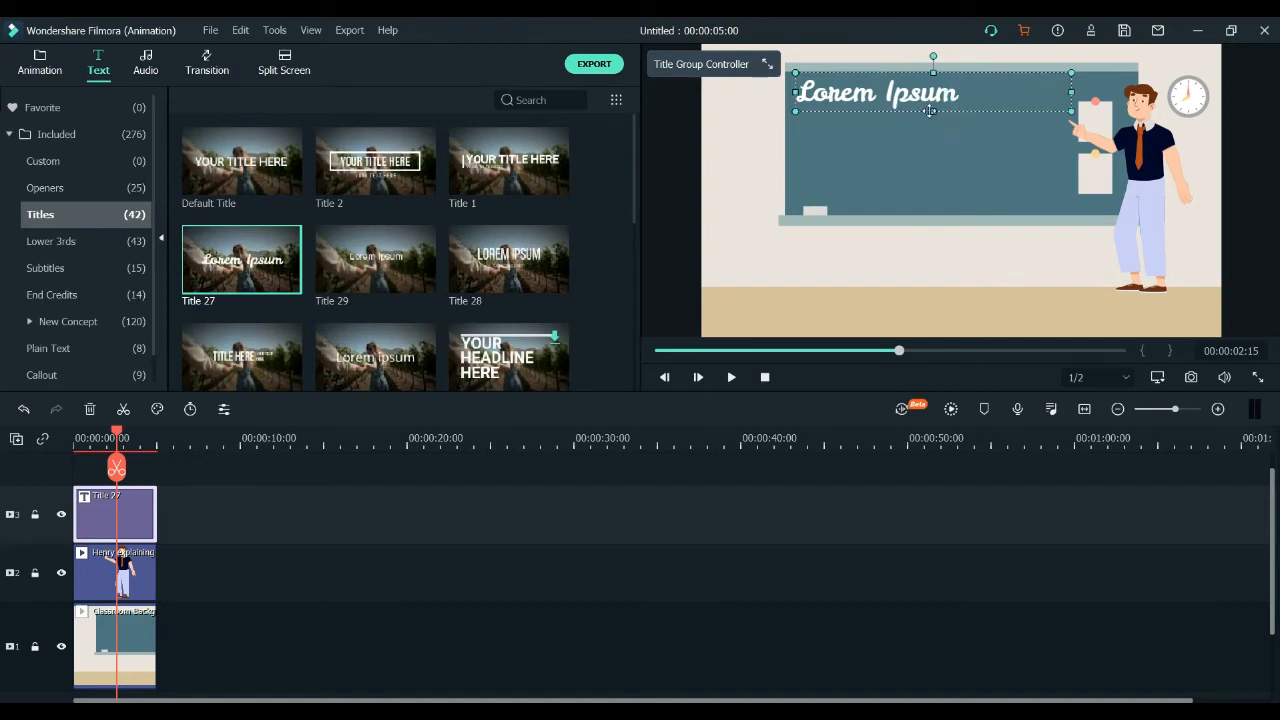
{"action": "left_click_drag", "start_coordinate": [930, 111], "coordinate": [931, 197]}
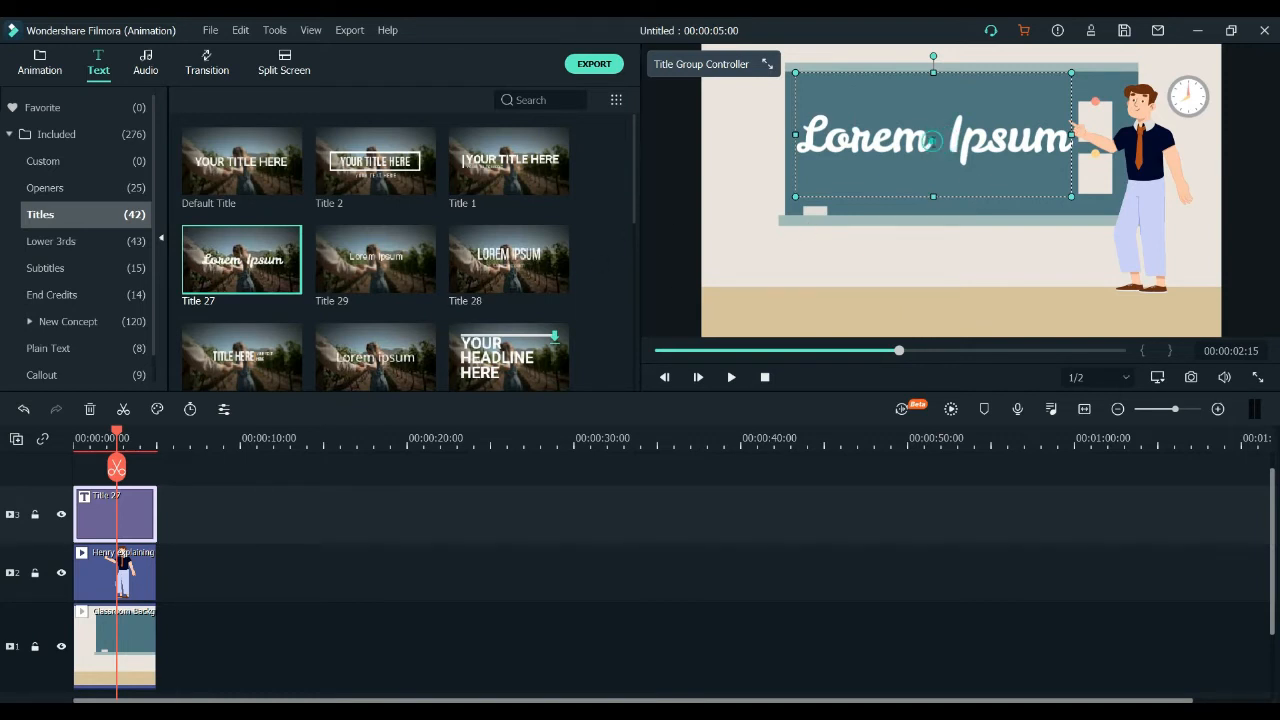
- Replace the title text with "Are you interested in making animated explainer videos?", broken into three lines after "interested" and "animated"
{"action": "double_click", "coordinate": [932, 143]}
{"action": "triple_click", "coordinate": [391, 181]}
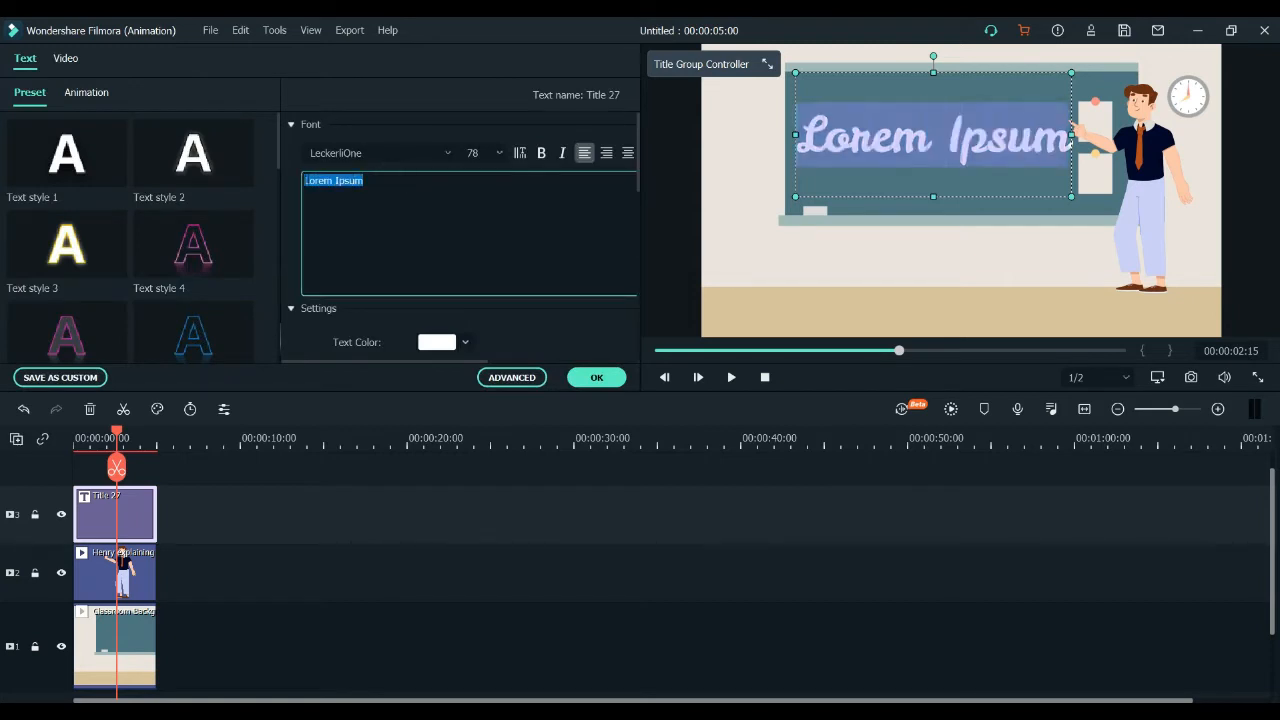
{"action": "type", "text": "Are you interested in making animated explainer videos?"}
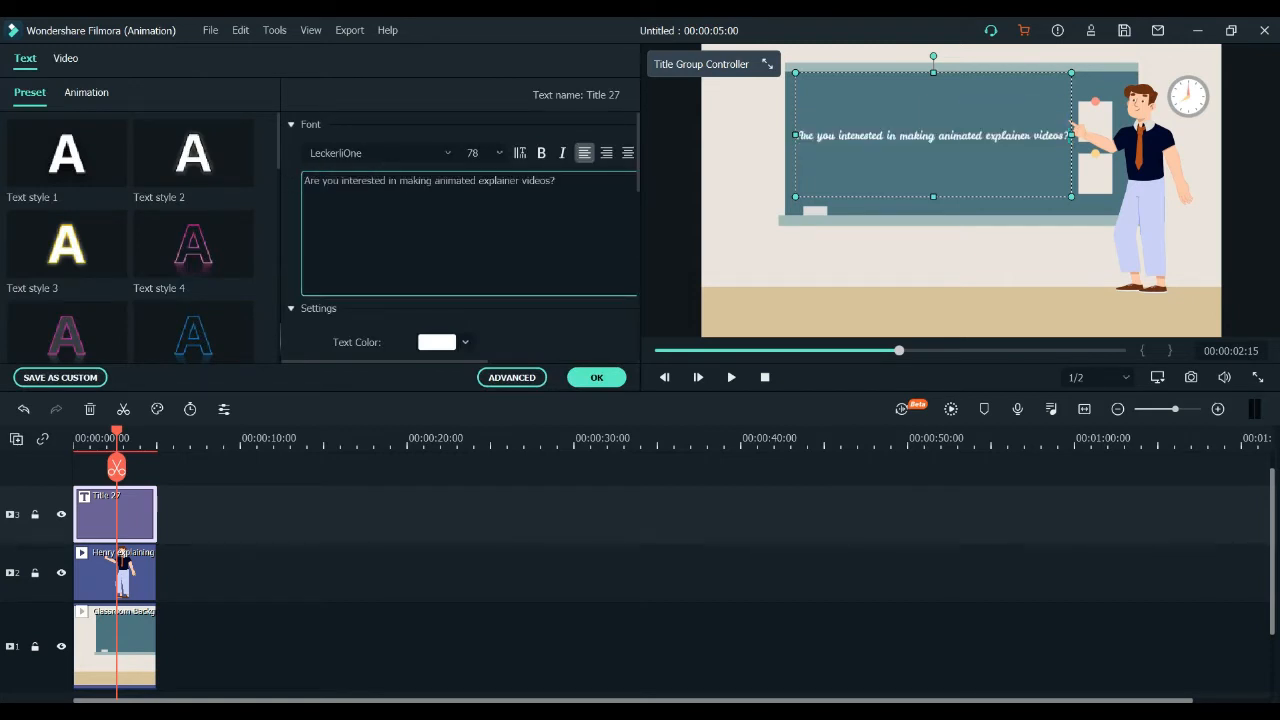
{"action": "left_click", "coordinate": [386, 181]}
{"action": "key", "text": "Return"}
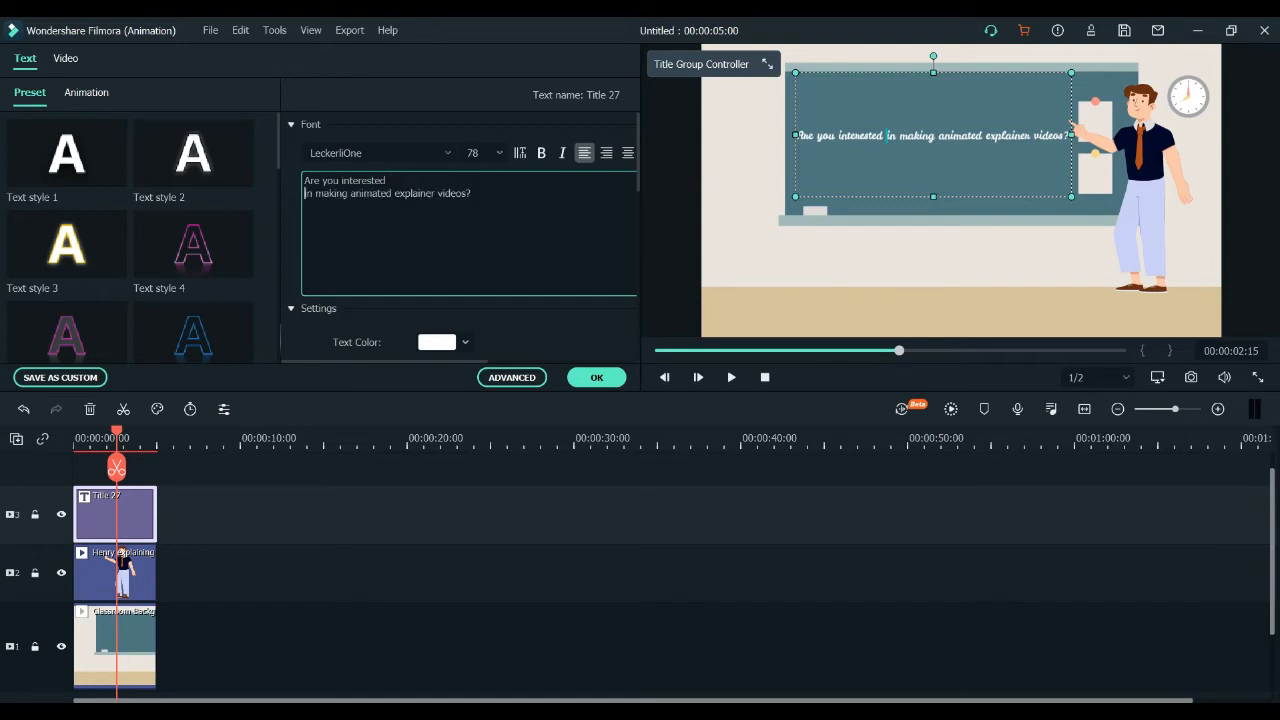
{"action": "left_click", "coordinate": [391, 193]}
{"action": "key", "text": "Return"}
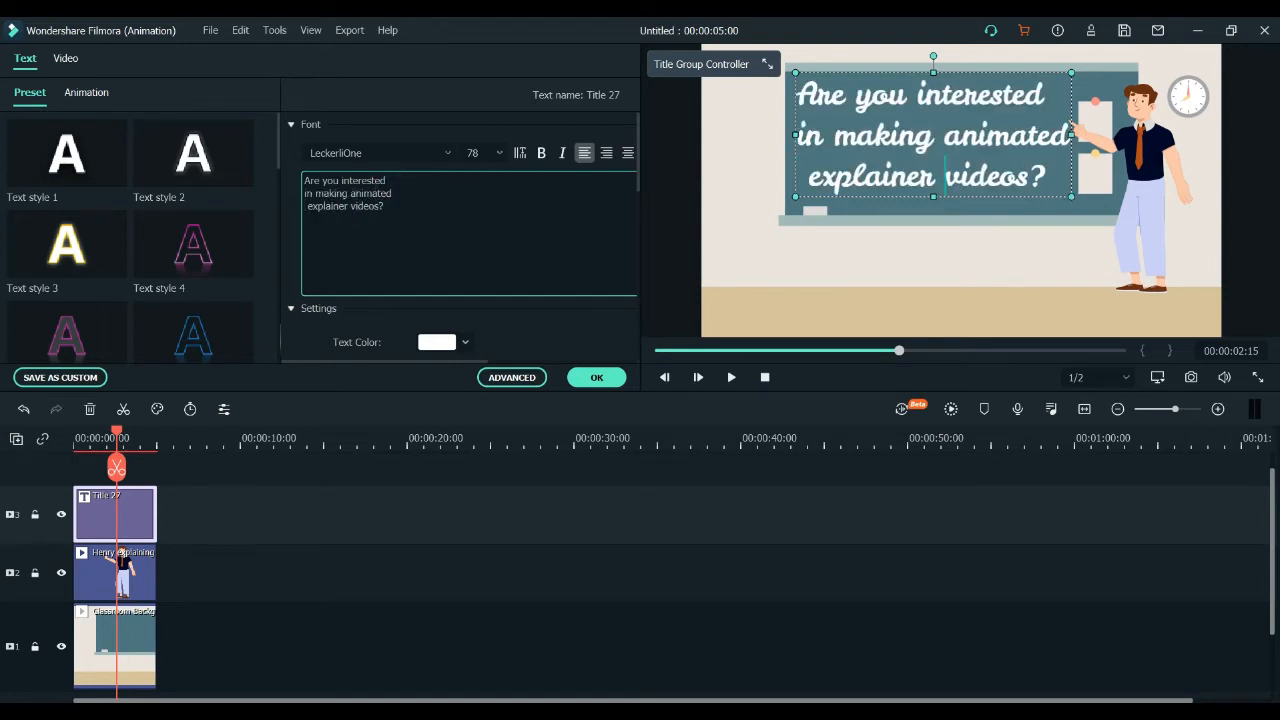
{"action": "left_click", "coordinate": [875, 265]}
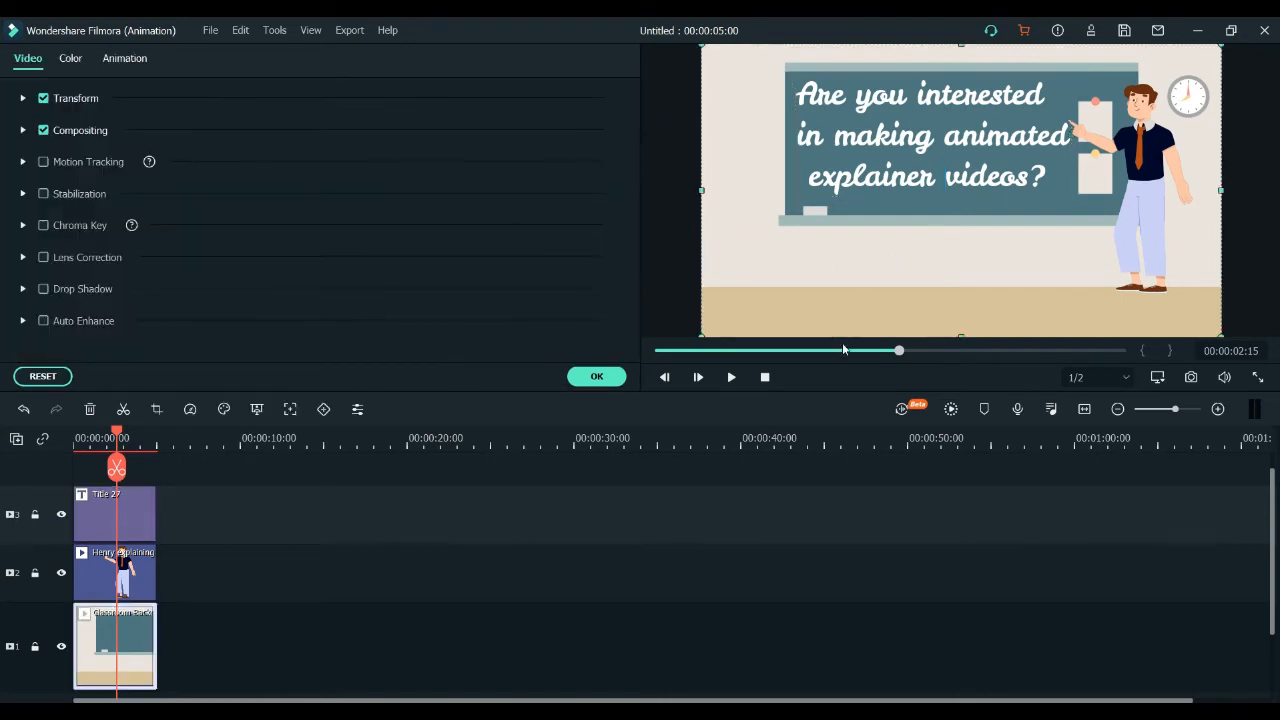
{"action": "left_click", "coordinate": [596, 376]}
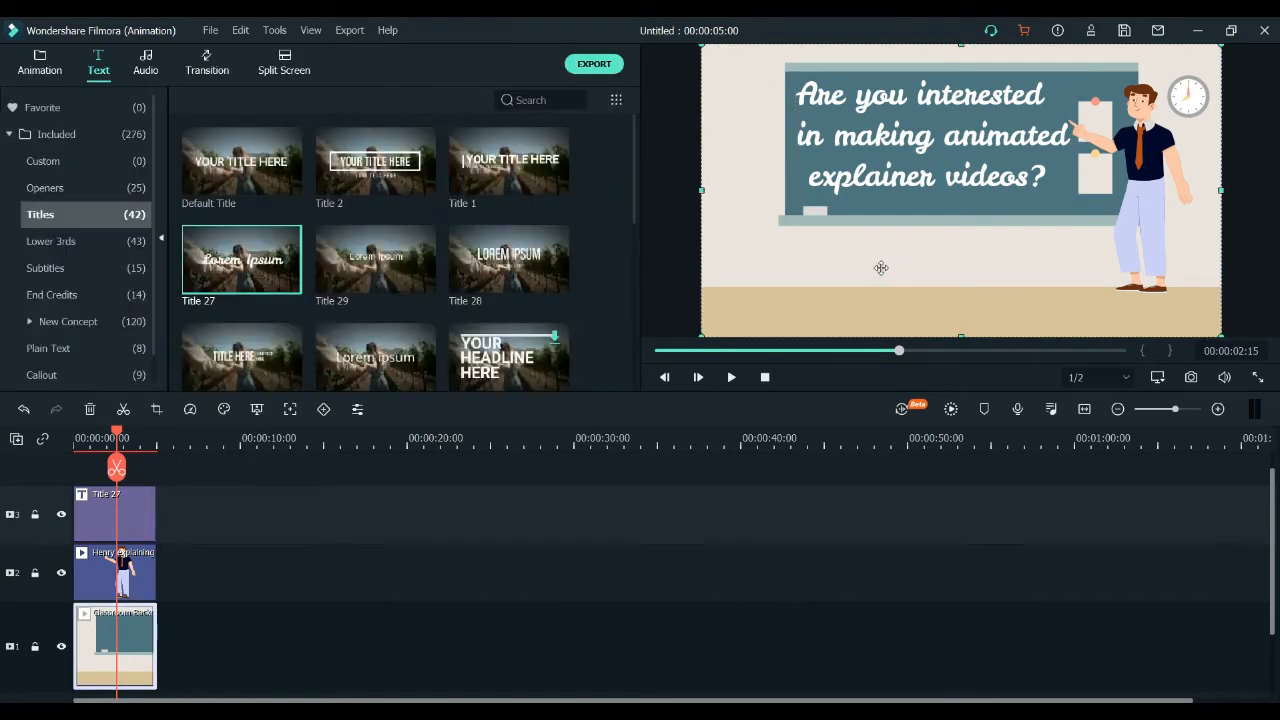
- Play the classroom scene from the start to preview the character and title together
{"action": "left_click", "coordinate": [1158, 177]}
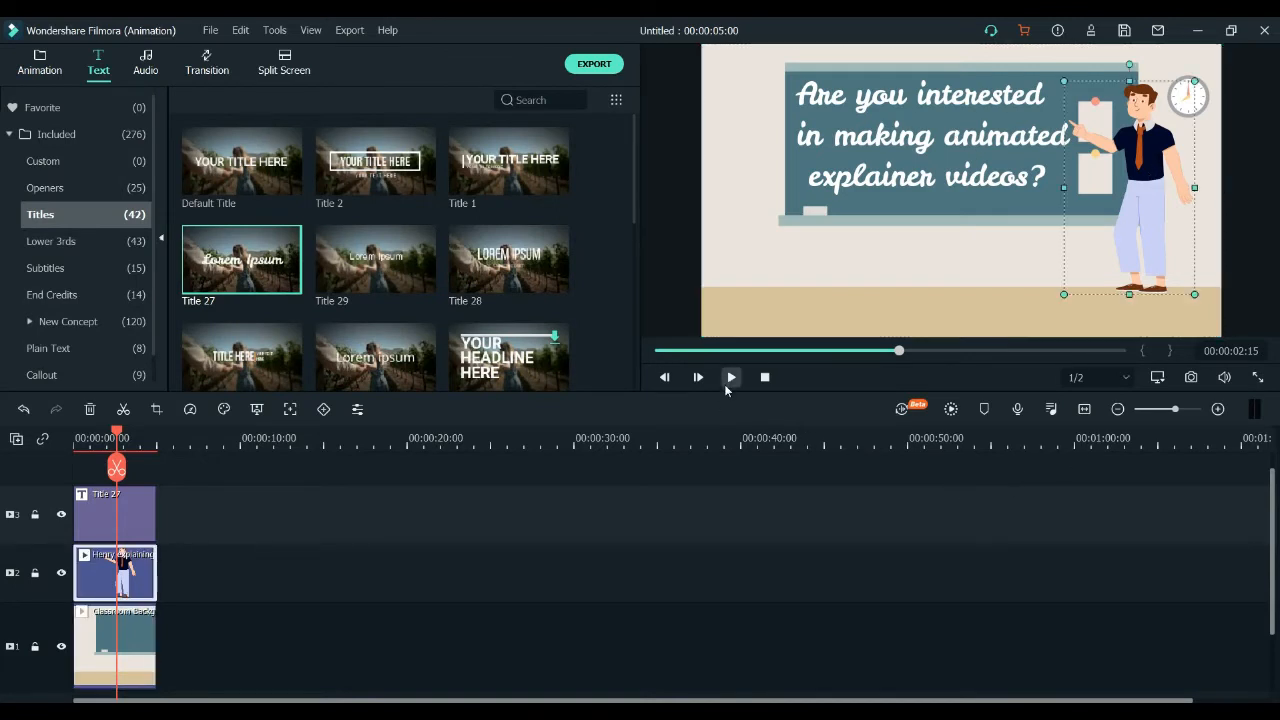
{"action": "left_click", "coordinate": [730, 377]}
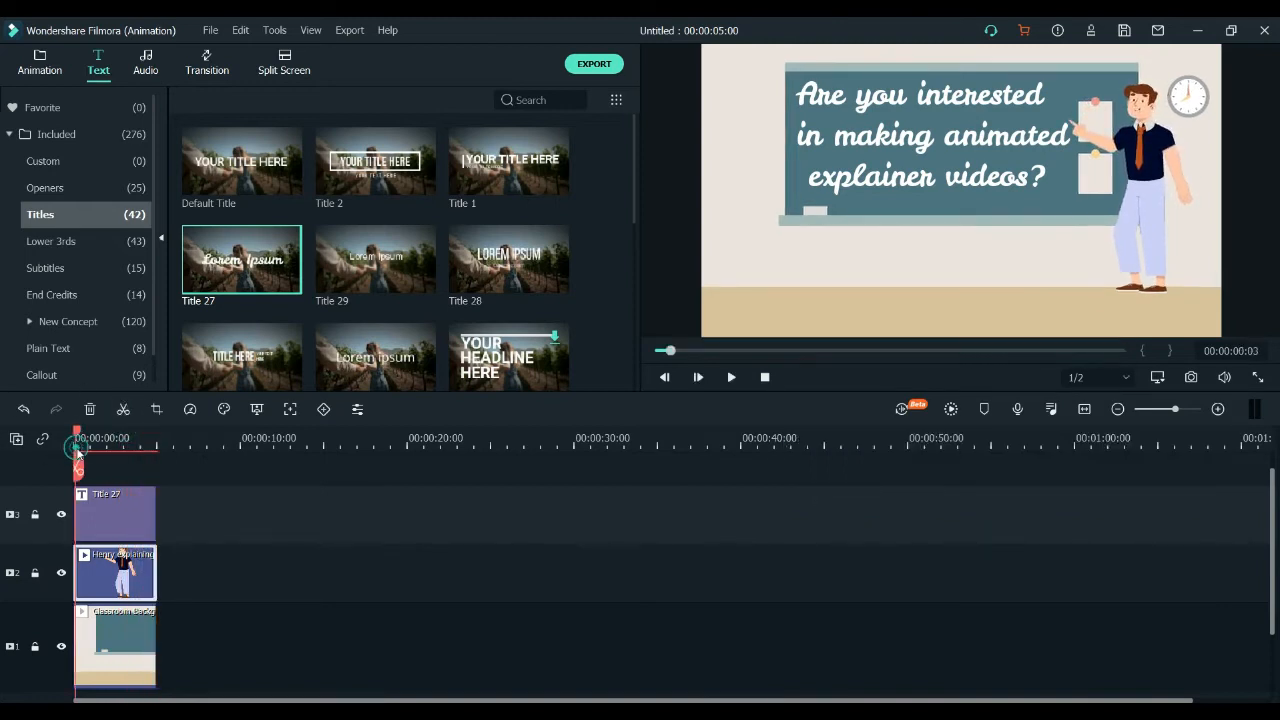
{"action": "left_click", "coordinate": [730, 377]}
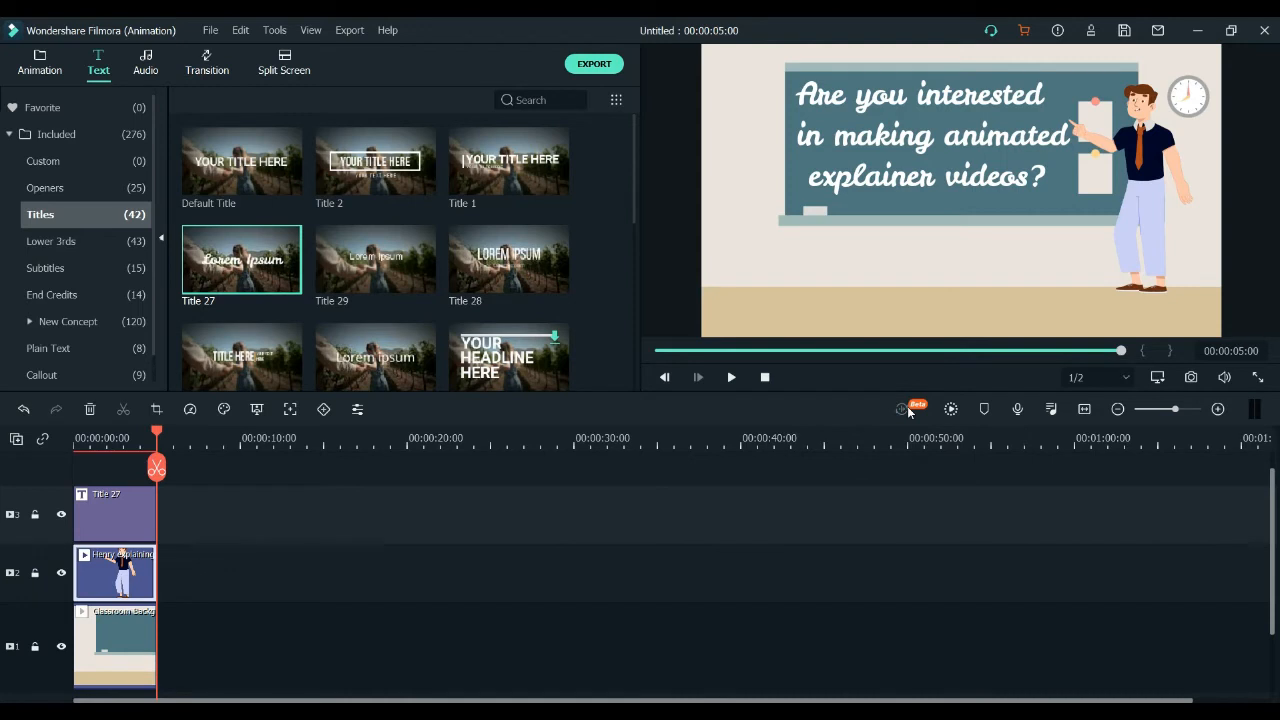
- Try a text-to-speech voiceover reading "Are you interested in making animated explainer videos?" with the Andy Male (American) voice, and close the dialog
{"action": "left_click", "coordinate": [907, 406]}
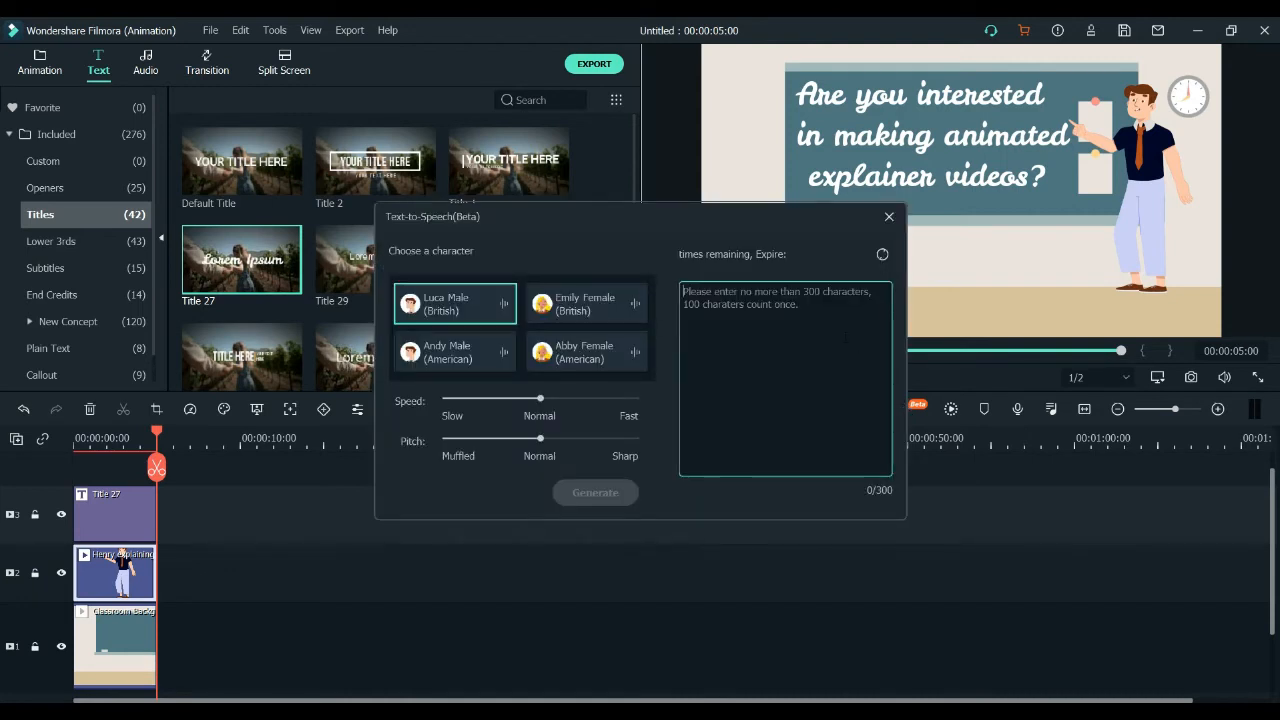
{"action": "type", "text": "Are you interested in making animated explainer videos?"}
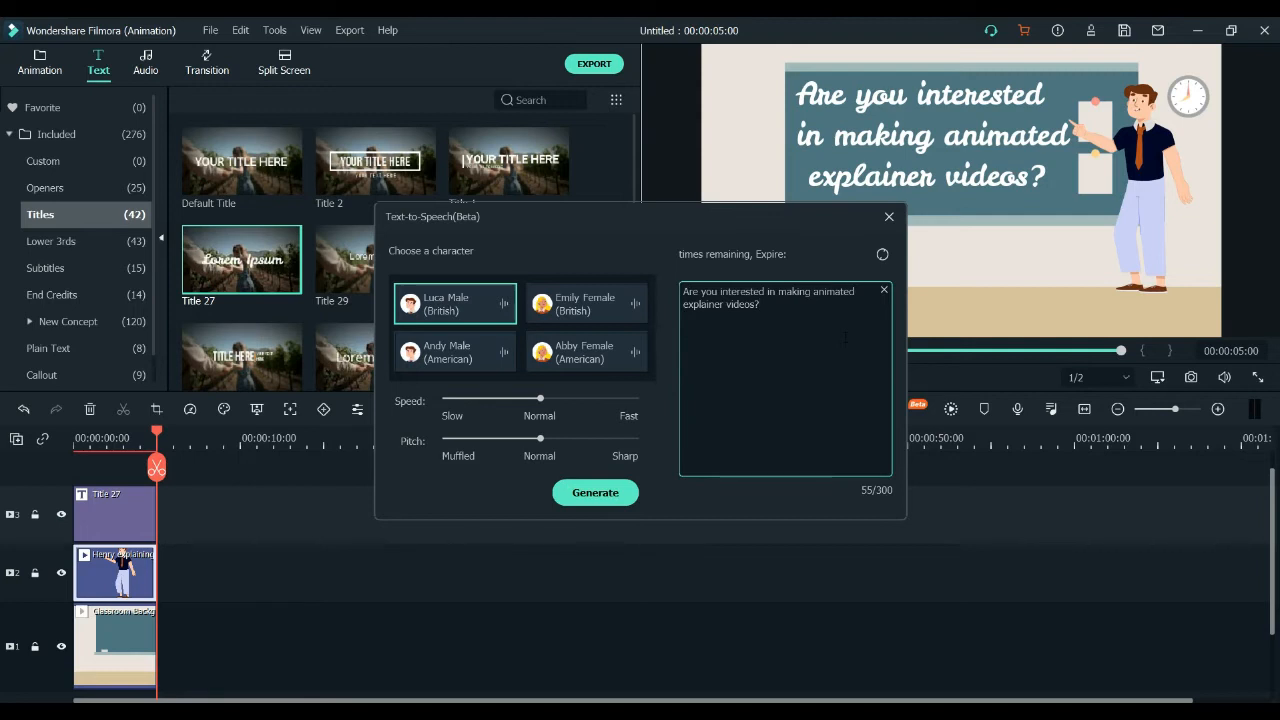
{"action": "left_click", "coordinate": [464, 365]}
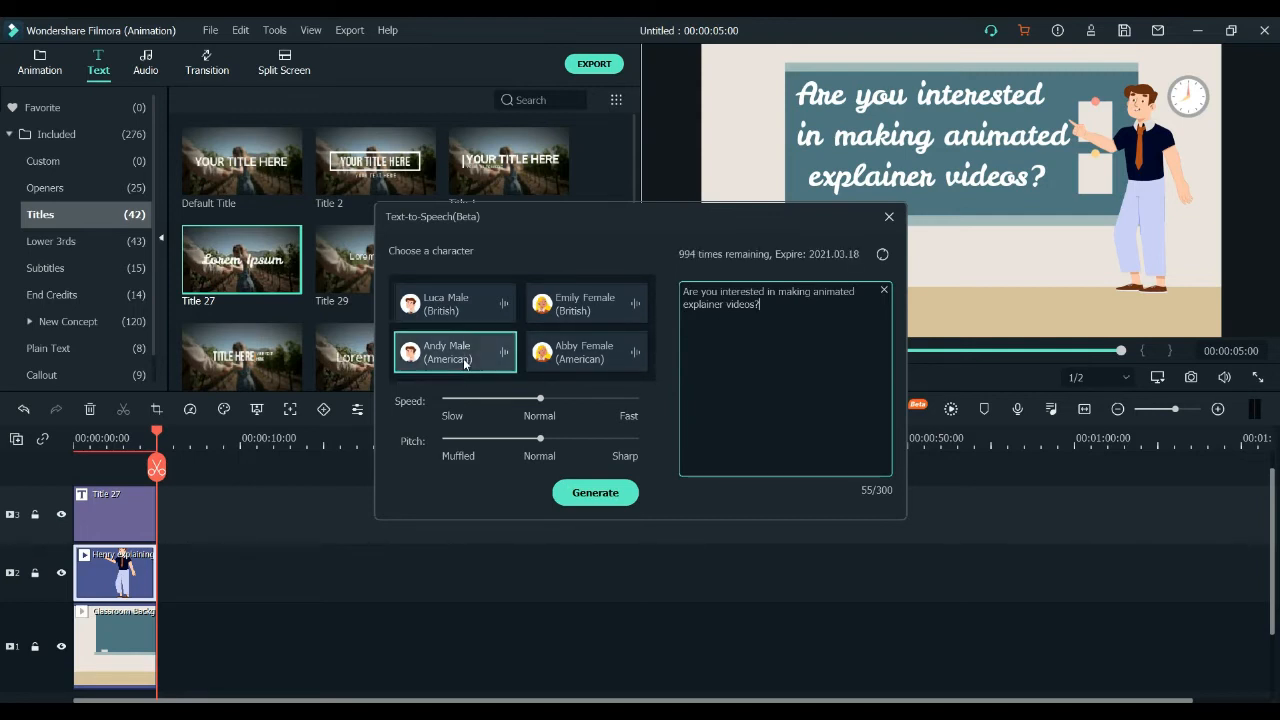
{"action": "left_click", "coordinate": [611, 500]}
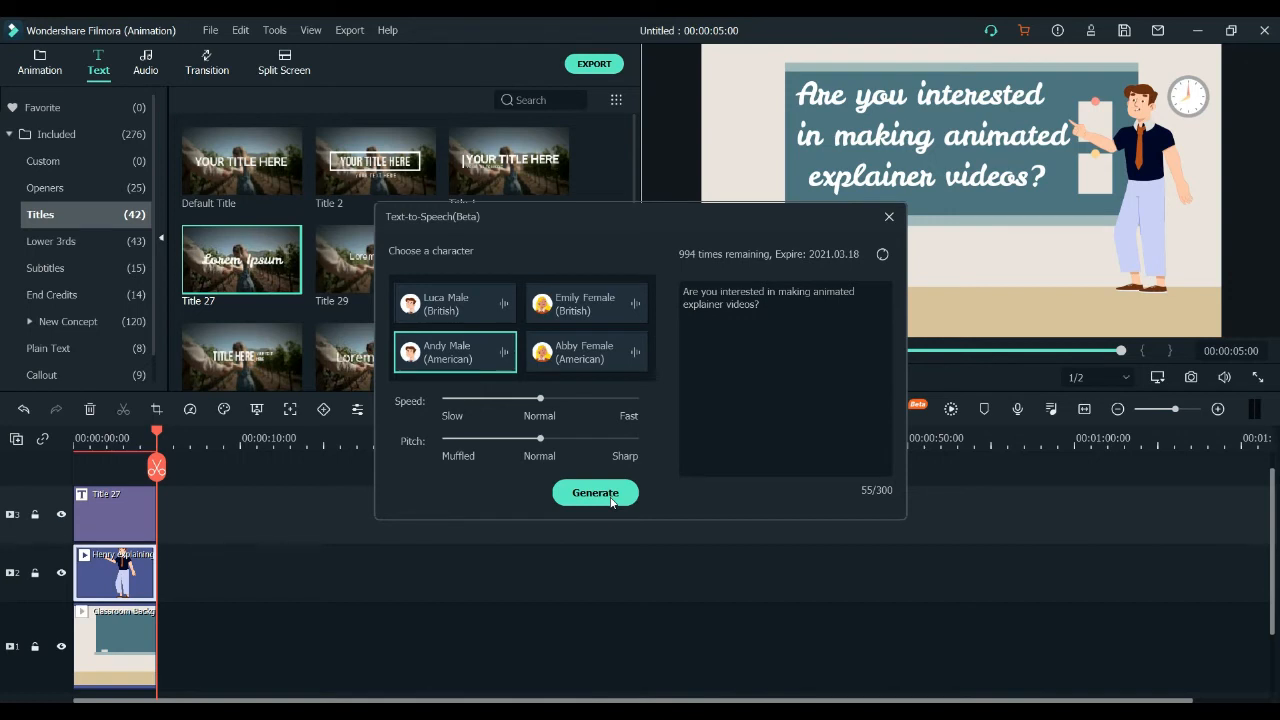
{"action": "left_click", "coordinate": [762, 305]}
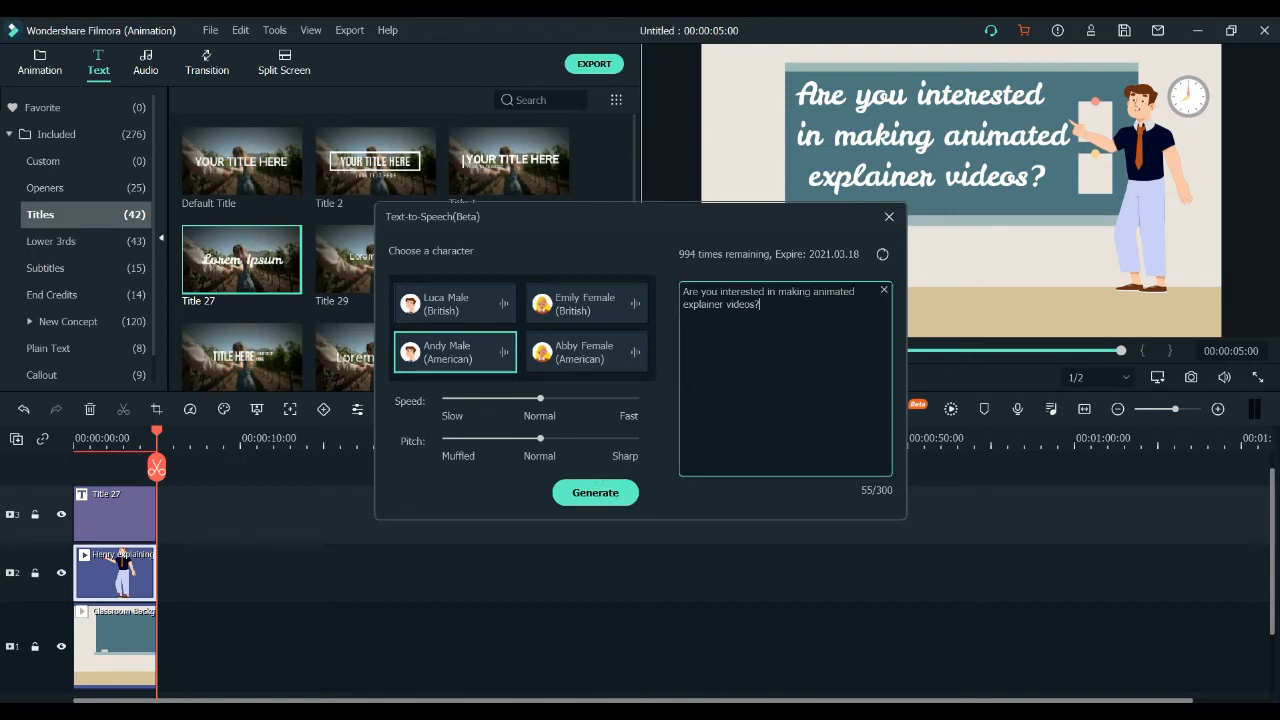
{"action": "scroll", "coordinate": [272, 527], "scroll_direction": "down", "scroll_amount": 2}
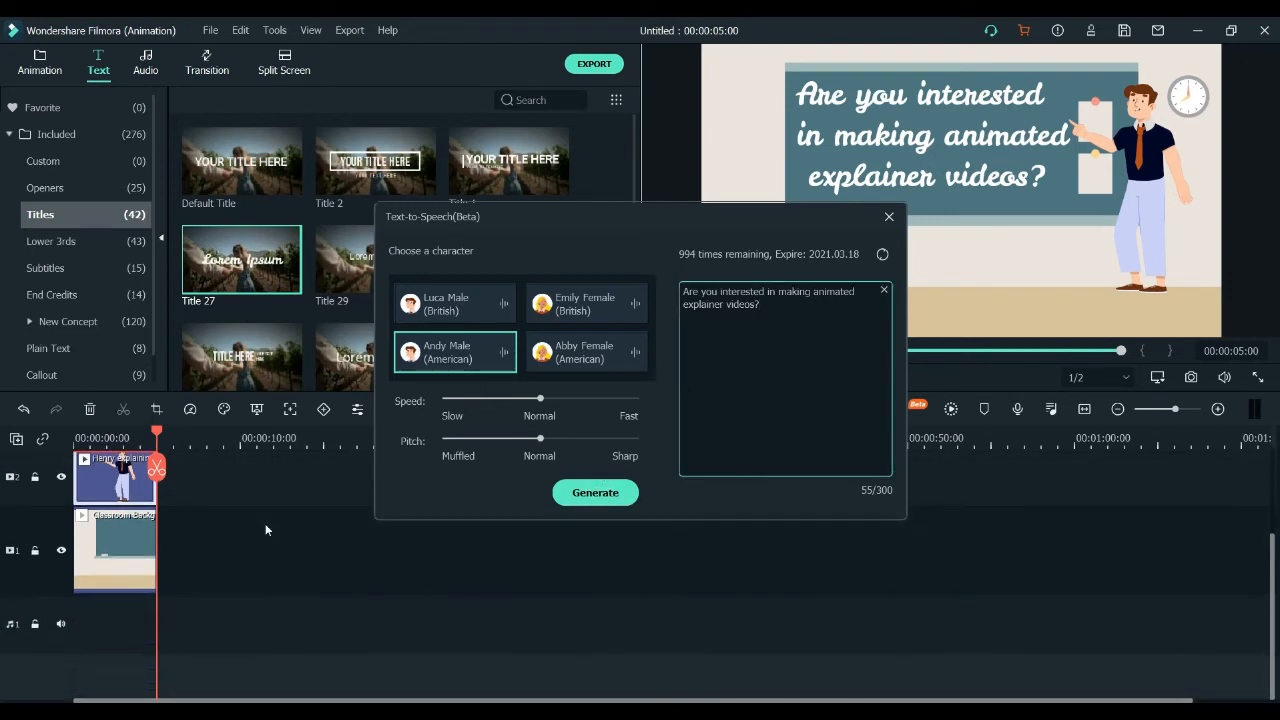
{"action": "left_click", "coordinate": [100, 630]}
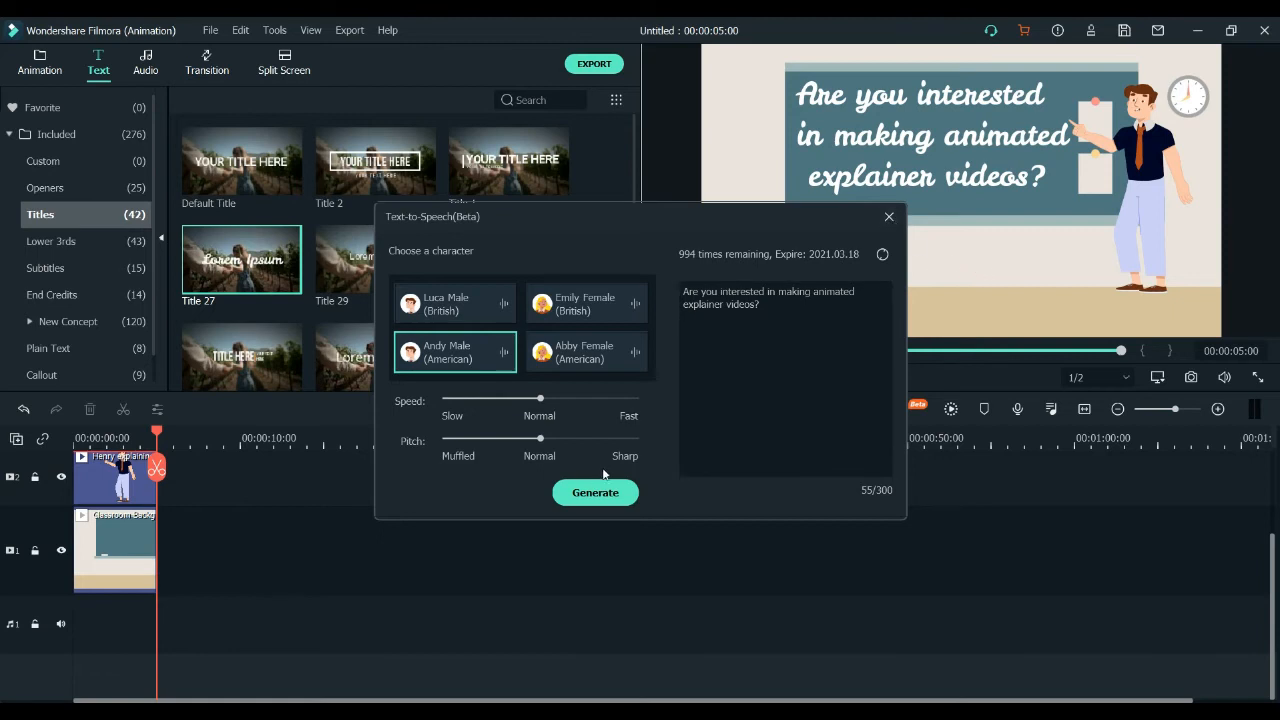
{"action": "left_click", "coordinate": [889, 216]}
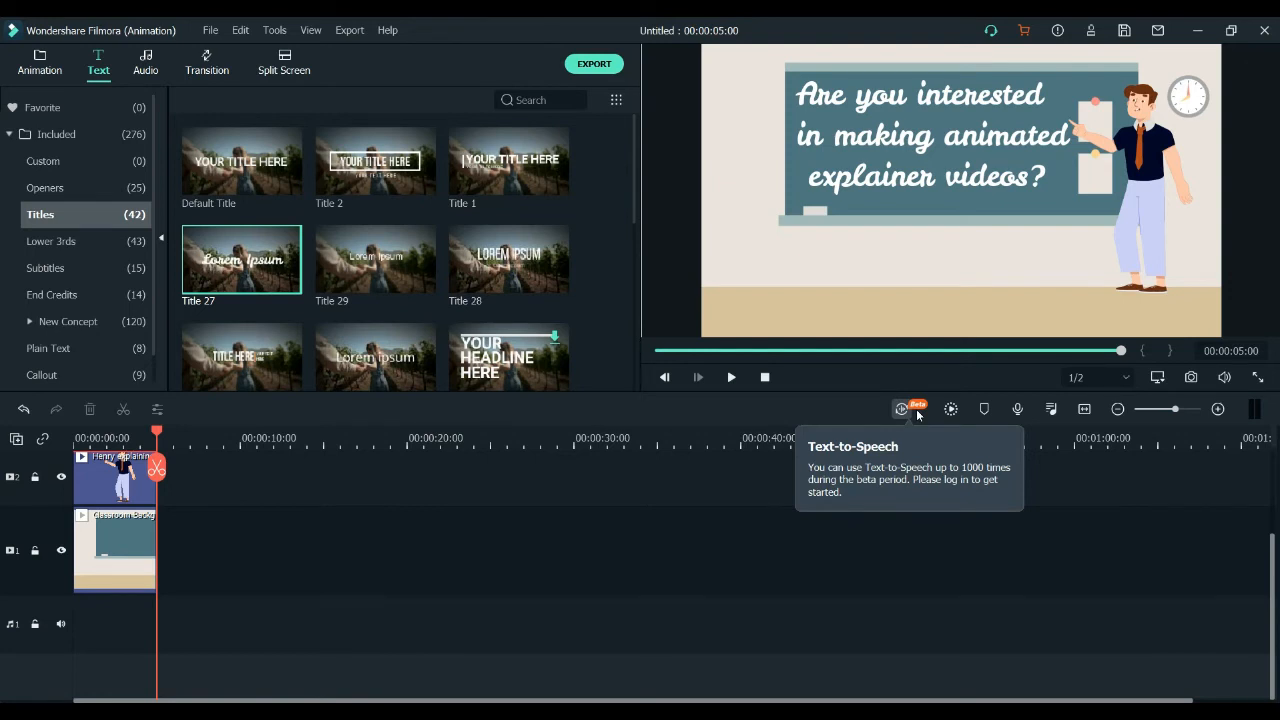
- Add the voiceover audio file from the project media folder to the audio track at the timeline start
{"action": "left_click", "coordinate": [30, 68]}
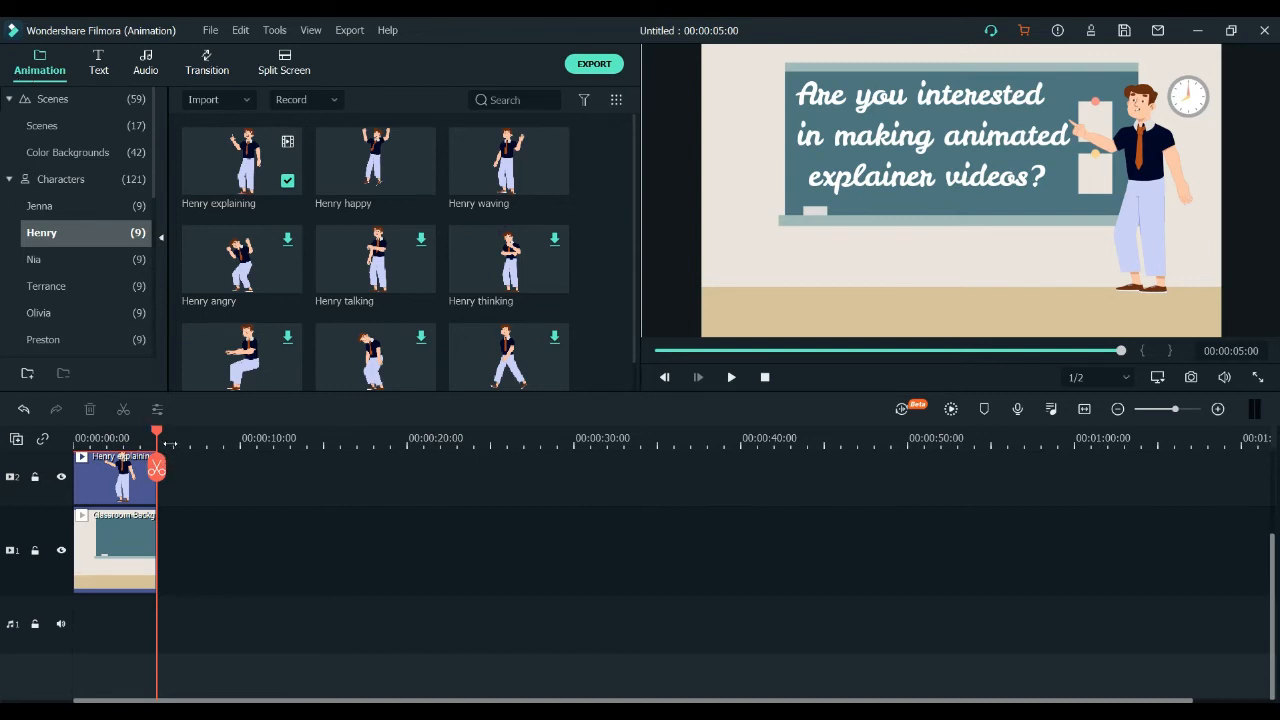
{"action": "left_click_drag", "start_coordinate": [157, 433], "coordinate": [45, 440]}
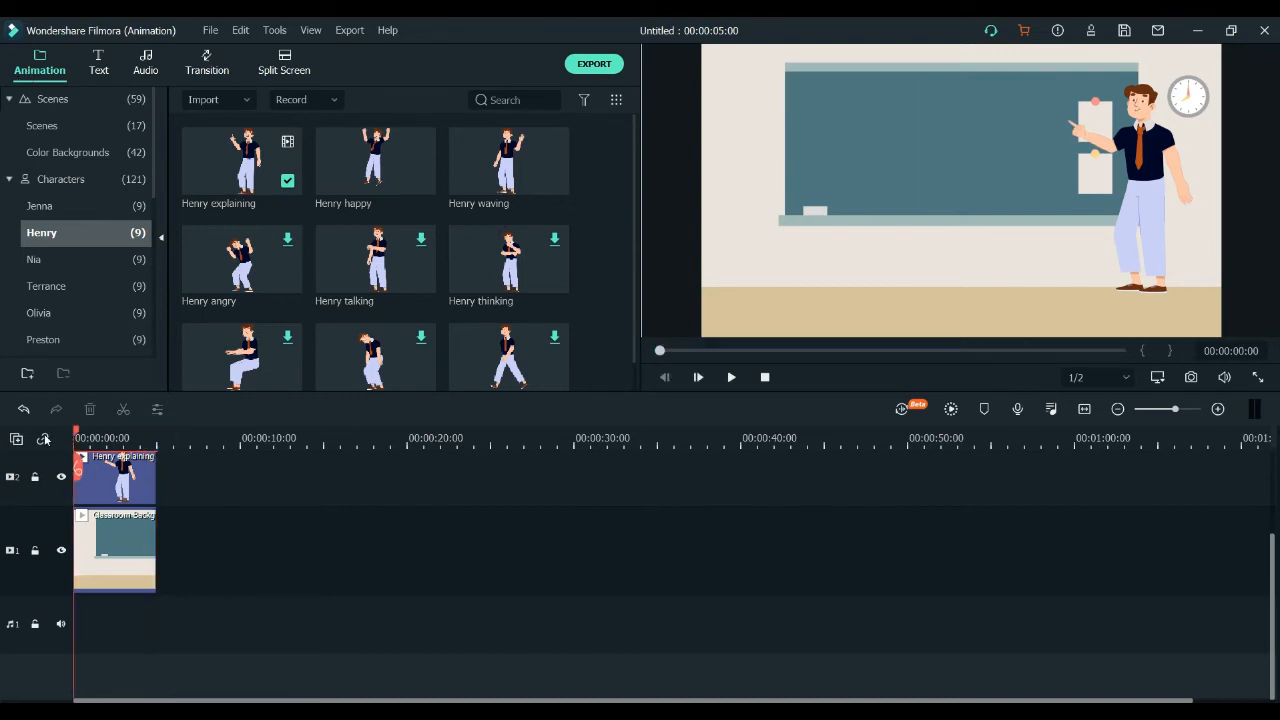
{"action": "scroll", "coordinate": [586, 237], "scroll_direction": "down", "scroll_amount": 1}
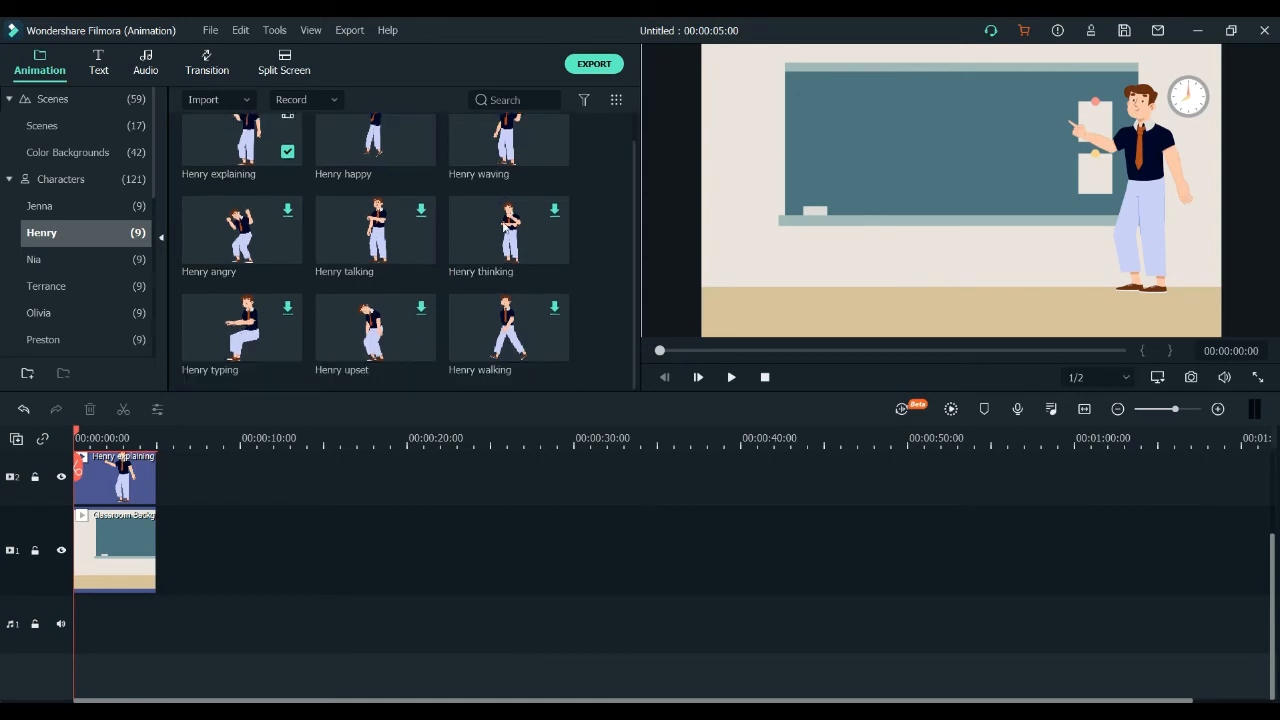
{"action": "left_click", "coordinate": [9, 99]}
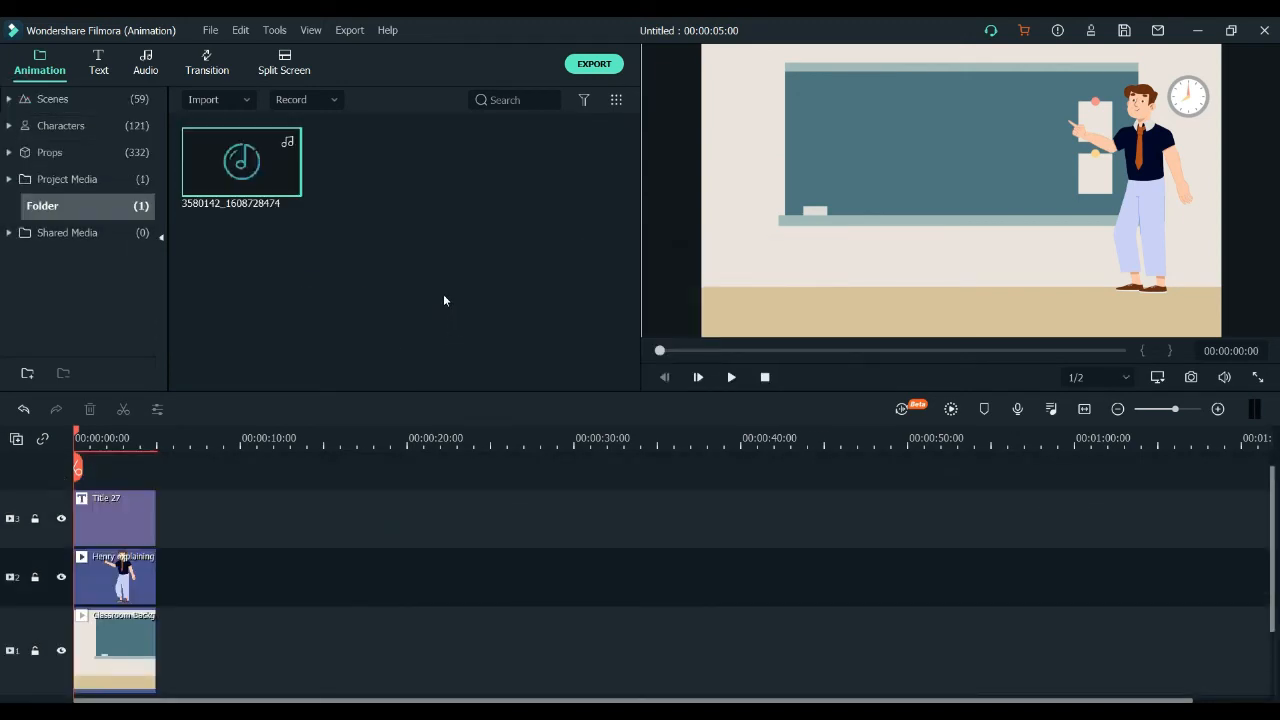
{"action": "left_click_drag", "start_coordinate": [221, 150], "coordinate": [76, 630]}
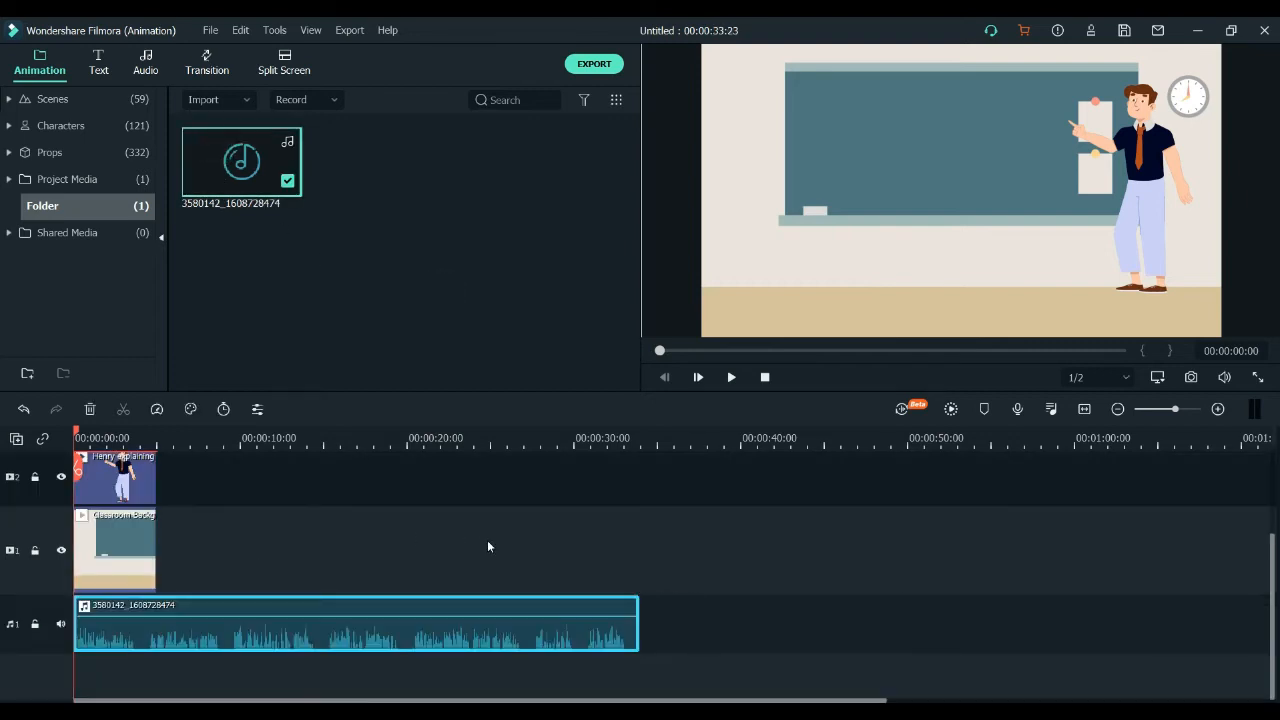
- Split the voiceover clip at 00:00:04:11 and delete the part after the cut
{"action": "left_click", "coordinate": [154, 436]}
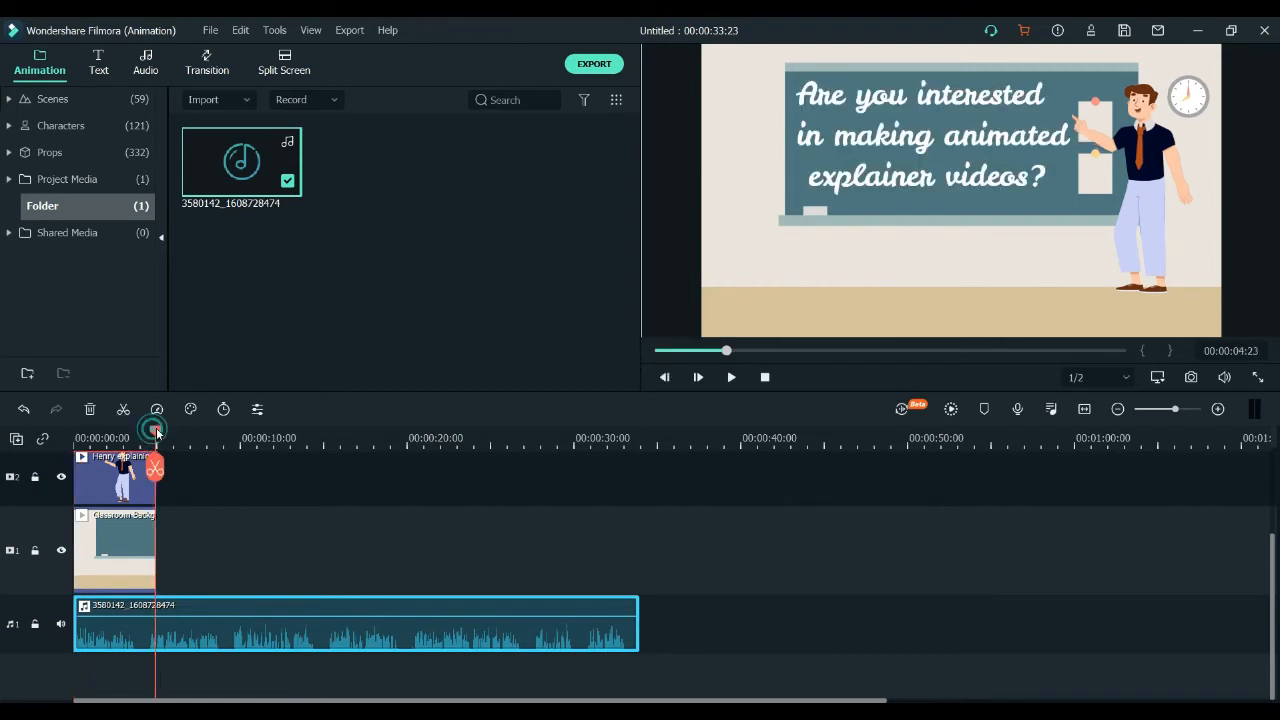
{"action": "left_click_drag", "start_coordinate": [157, 432], "coordinate": [148, 432]}
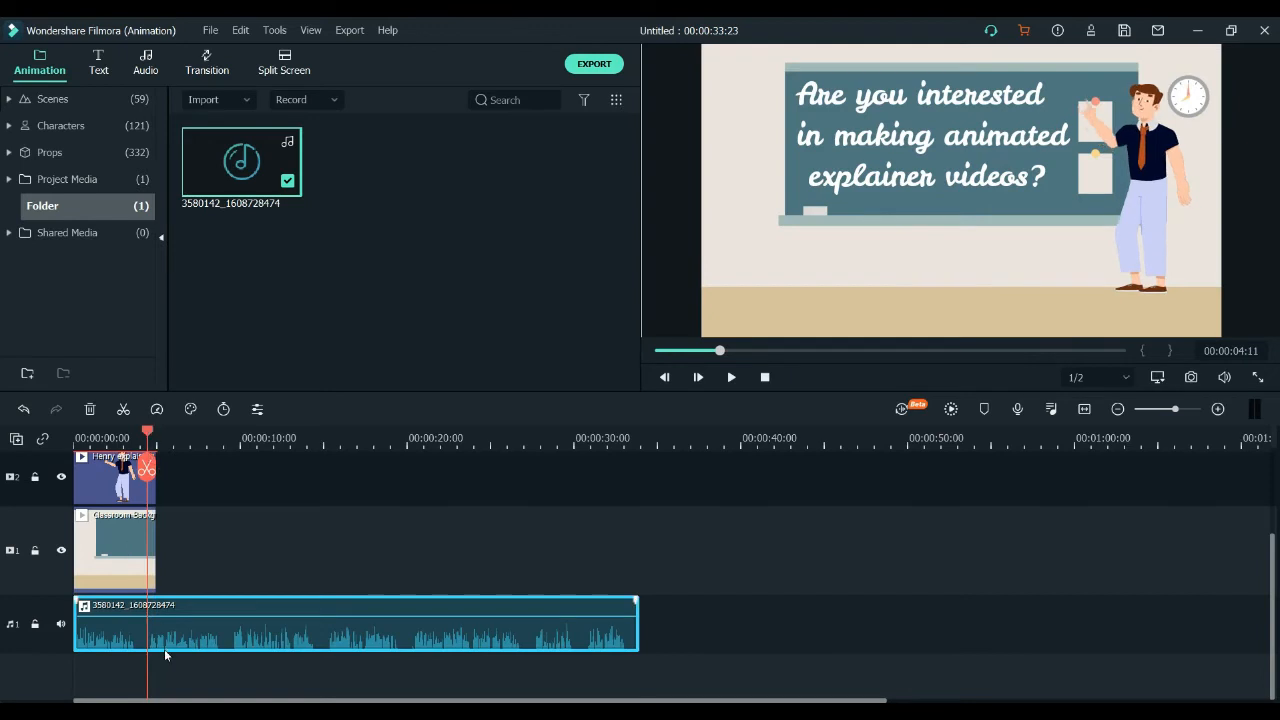
{"action": "left_click", "coordinate": [147, 467]}
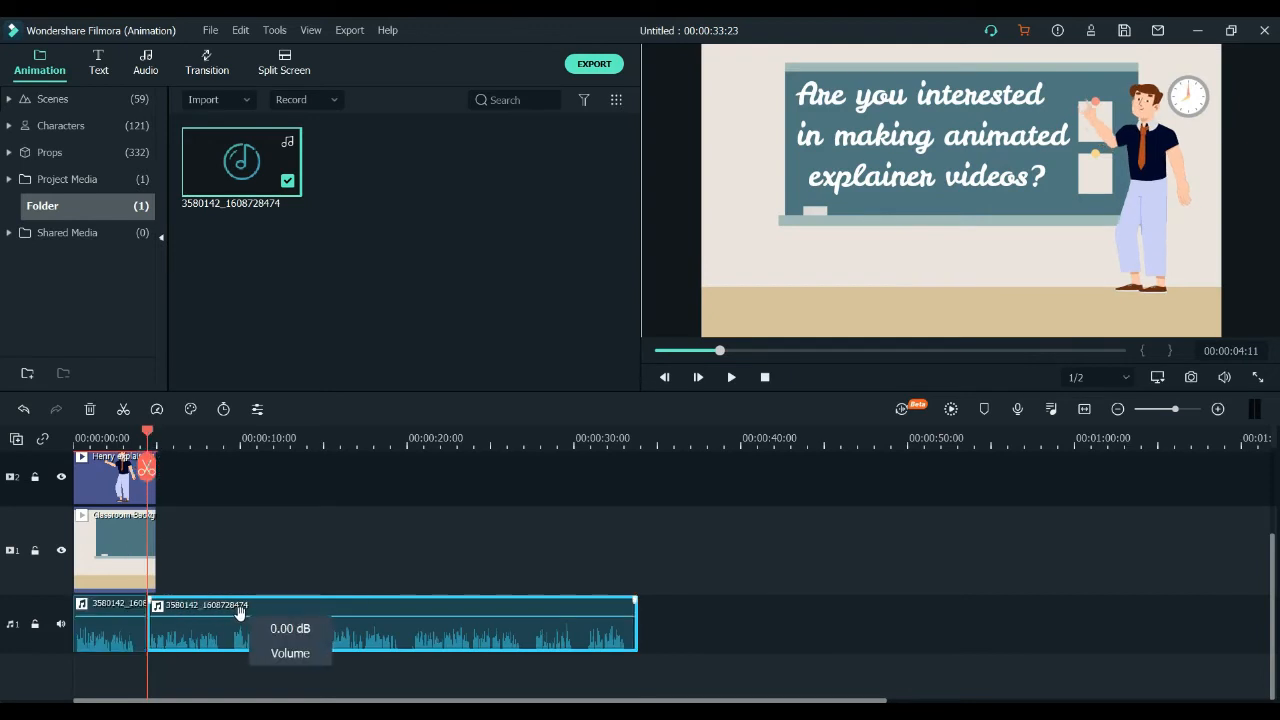
{"action": "key", "text": "Delete"}
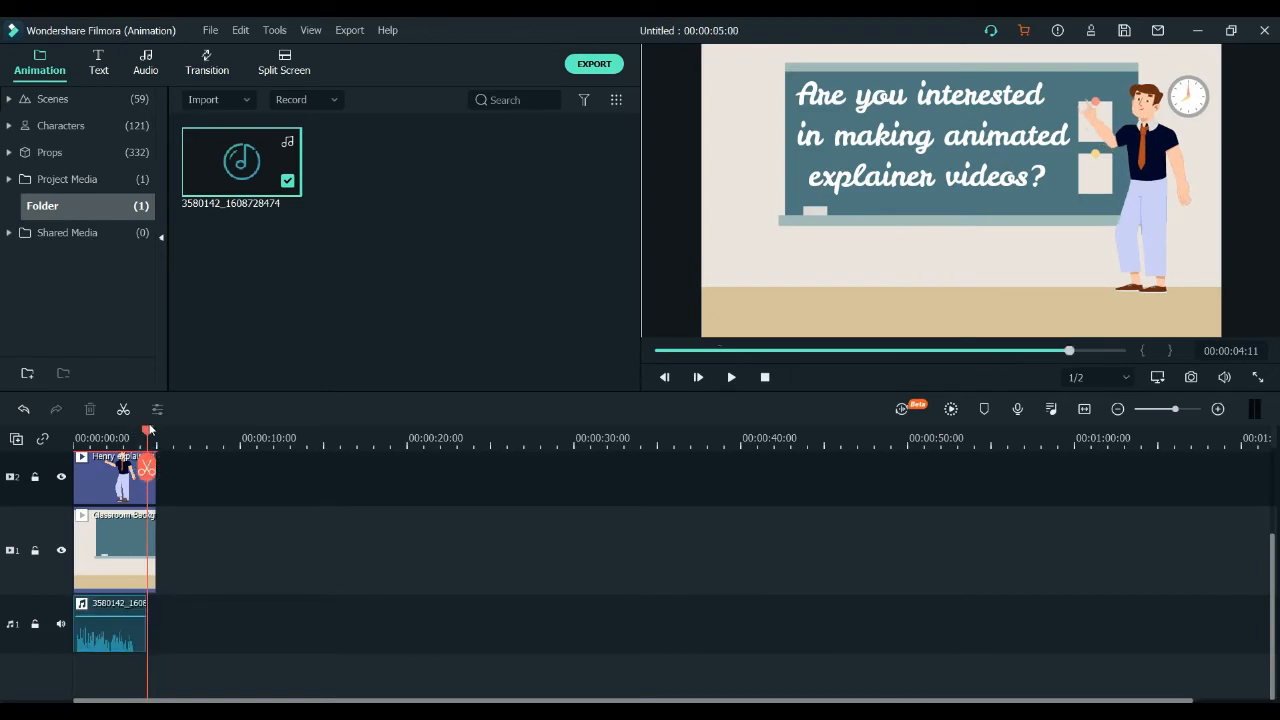
- Play the classroom scene from the start twice to check the title and character together with the voiceover
{"action": "left_click_drag", "start_coordinate": [148, 430], "coordinate": [44, 433]}
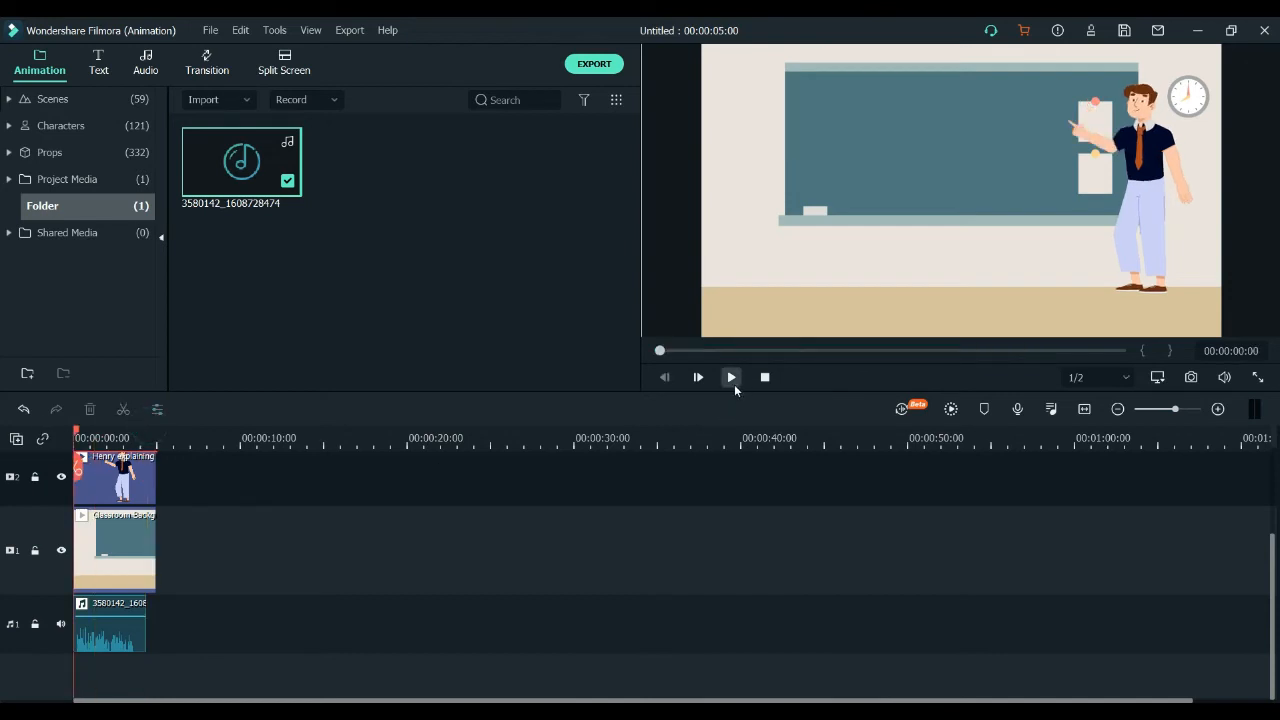
{"action": "left_click", "coordinate": [731, 378]}
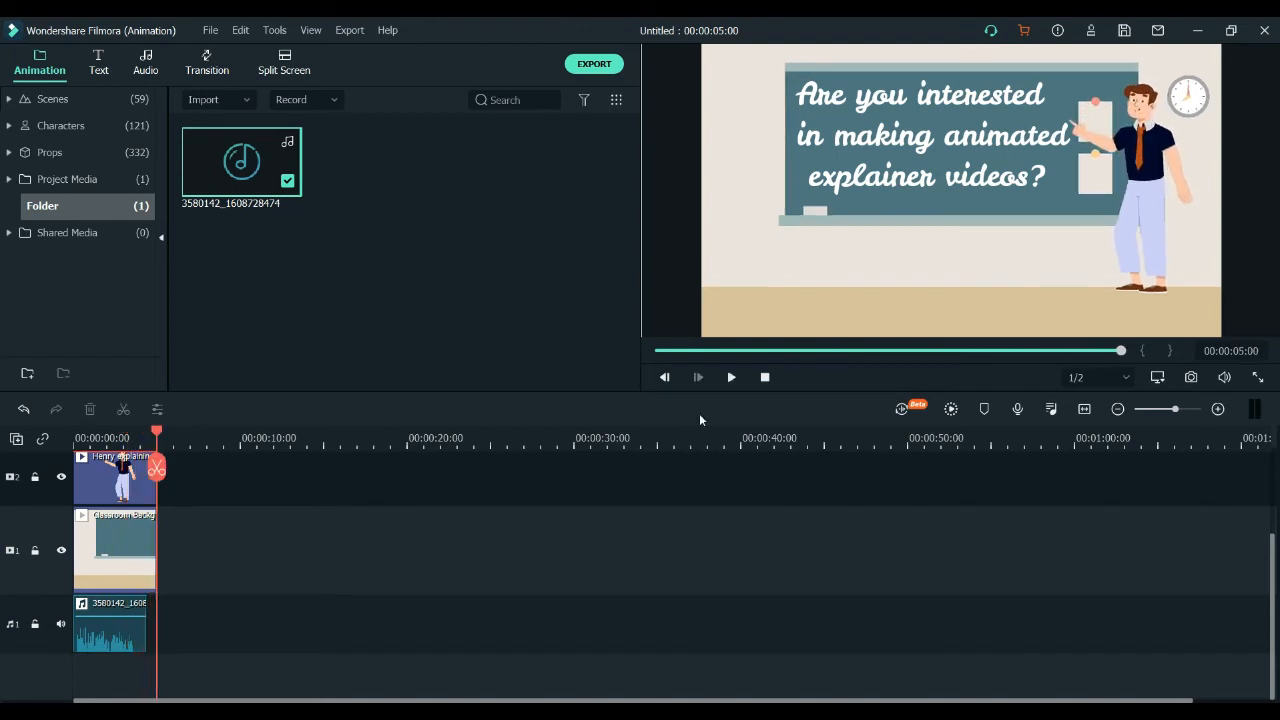
{"action": "left_click", "coordinate": [733, 378]}
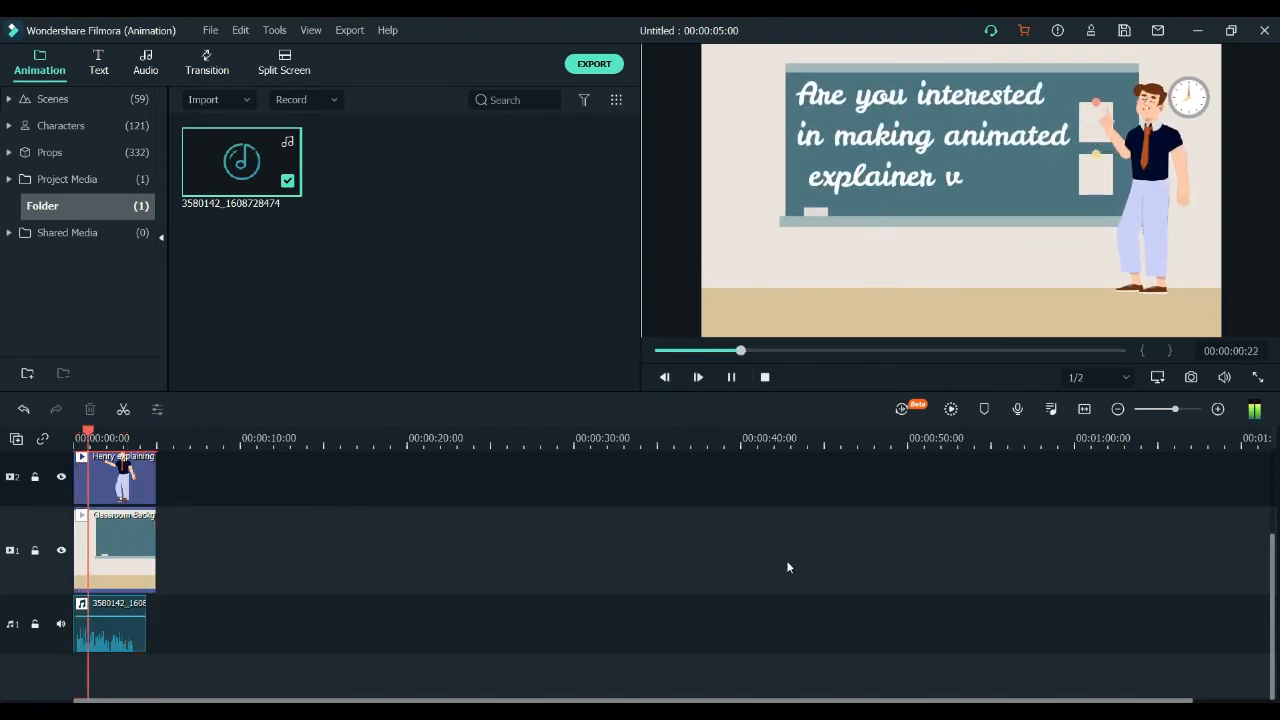
{"action": "scroll", "coordinate": [783, 567], "scroll_direction": "up", "scroll_amount": 2}
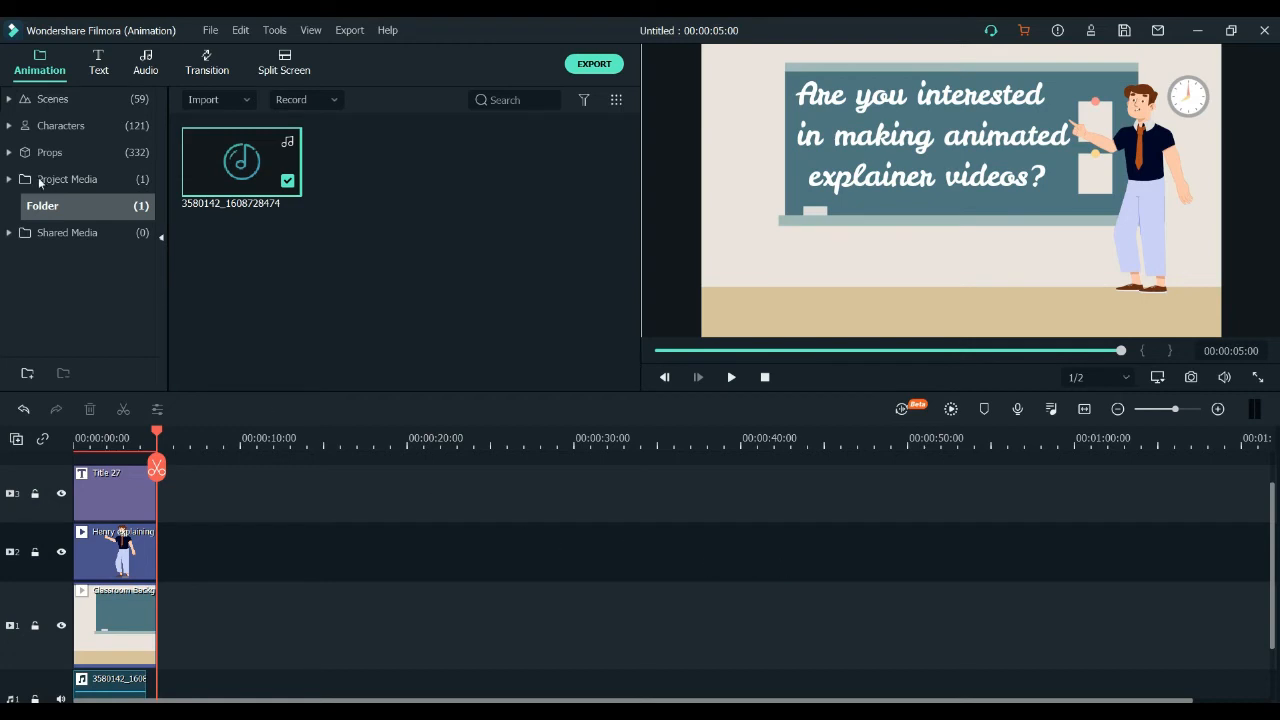
{"action": "left_click", "coordinate": [55, 99]}
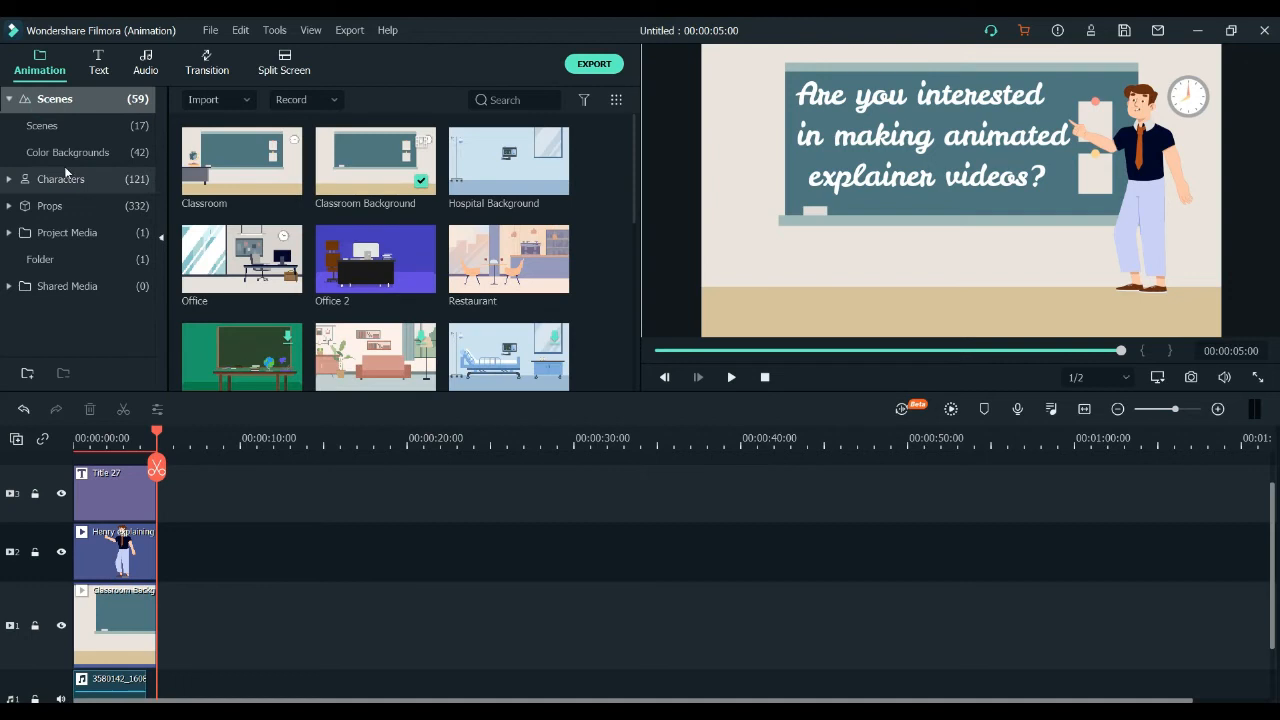
{"action": "left_click", "coordinate": [60, 179]}
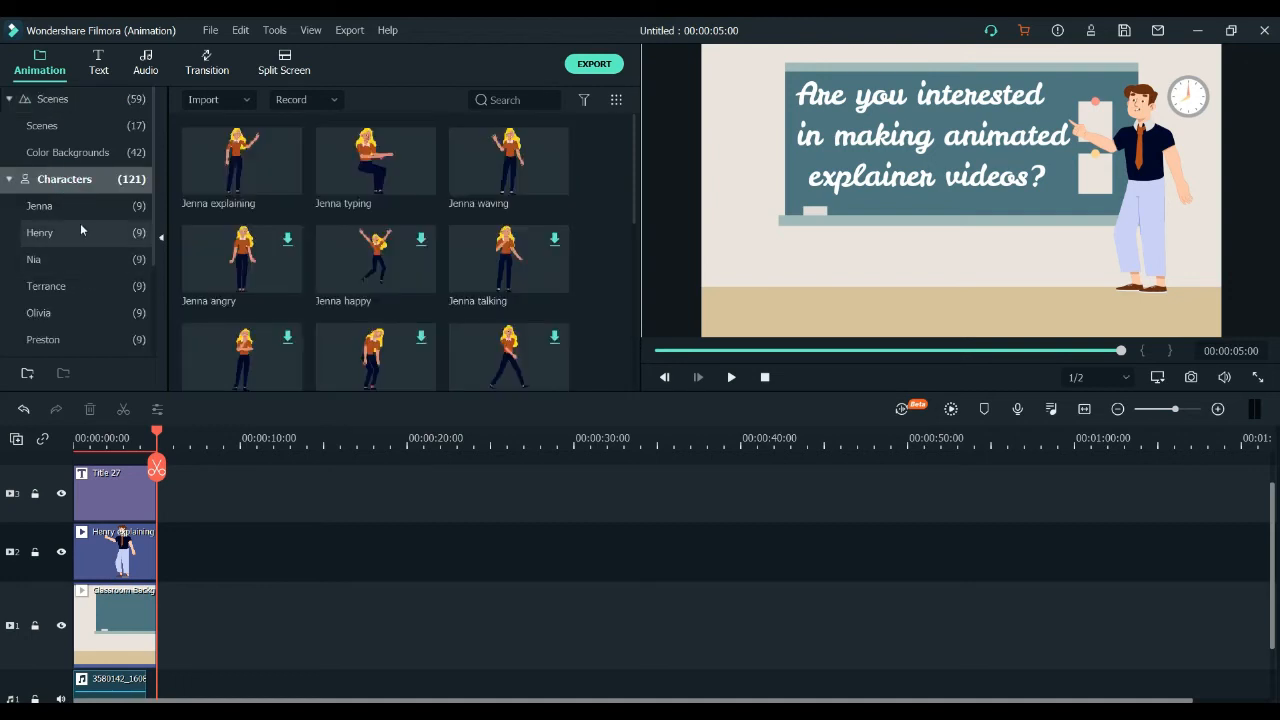
{"action": "scroll", "coordinate": [80, 223], "scroll_direction": "down", "scroll_amount": 3}
{"action": "left_click", "coordinate": [56, 260]}
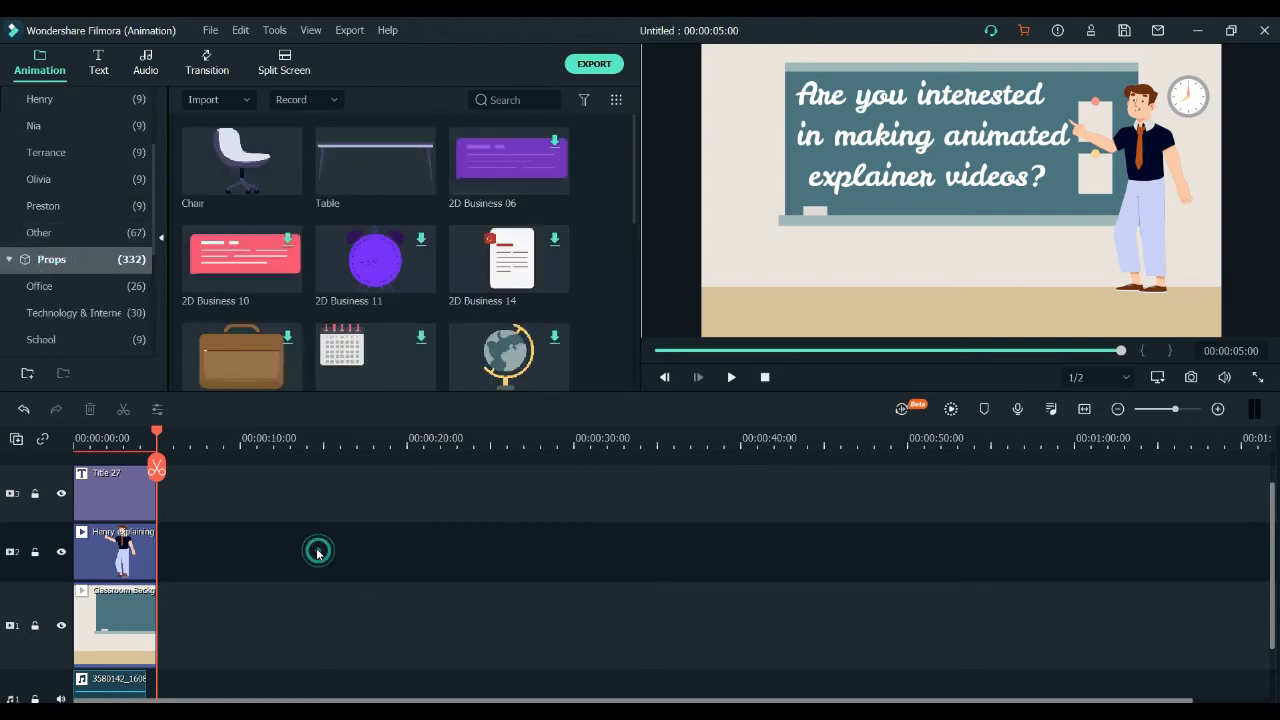
- Delete all title, character, background and voiceover clips from the timeline
{"action": "scroll", "coordinate": [222, 631], "scroll_direction": "down", "scroll_amount": 2}
{"action": "left_click_drag", "start_coordinate": [208, 642], "coordinate": [72, 455]}
{"action": "key", "text": "Delete"}
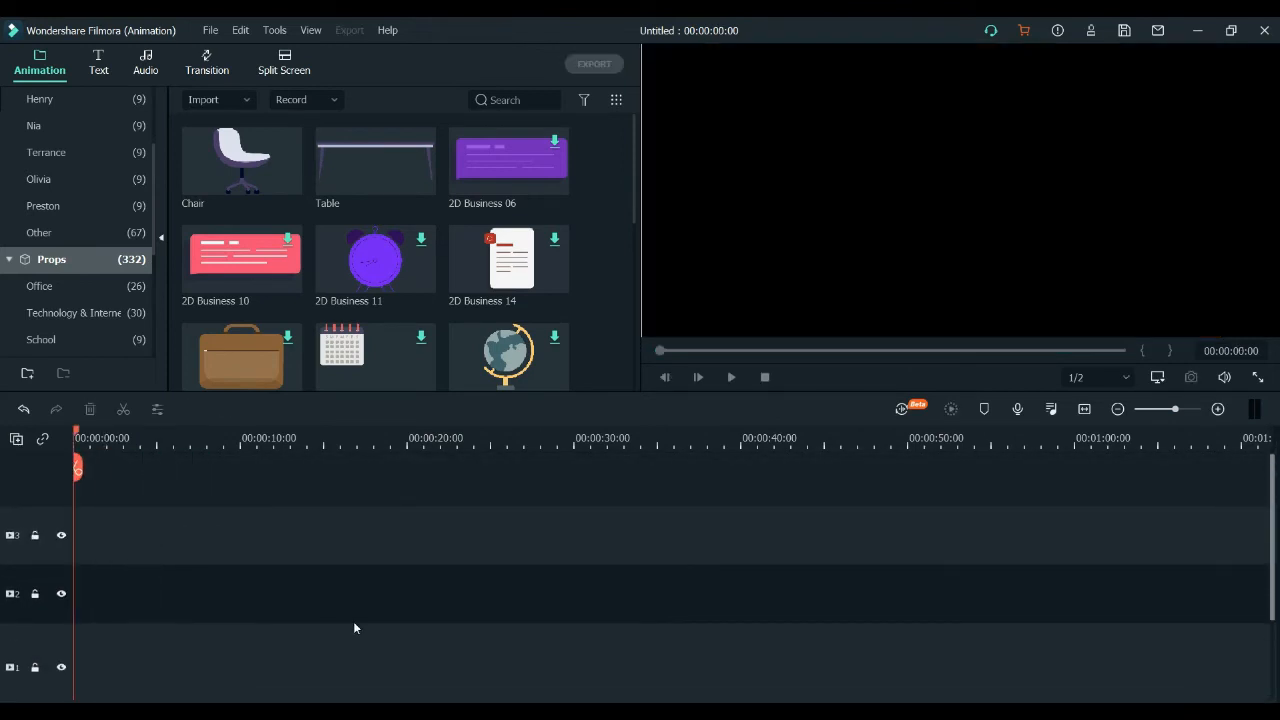
- Add the Restaurant Background scene to the first video track at the timeline start
{"action": "scroll", "coordinate": [44, 177], "scroll_direction": "up", "scroll_amount": 3}
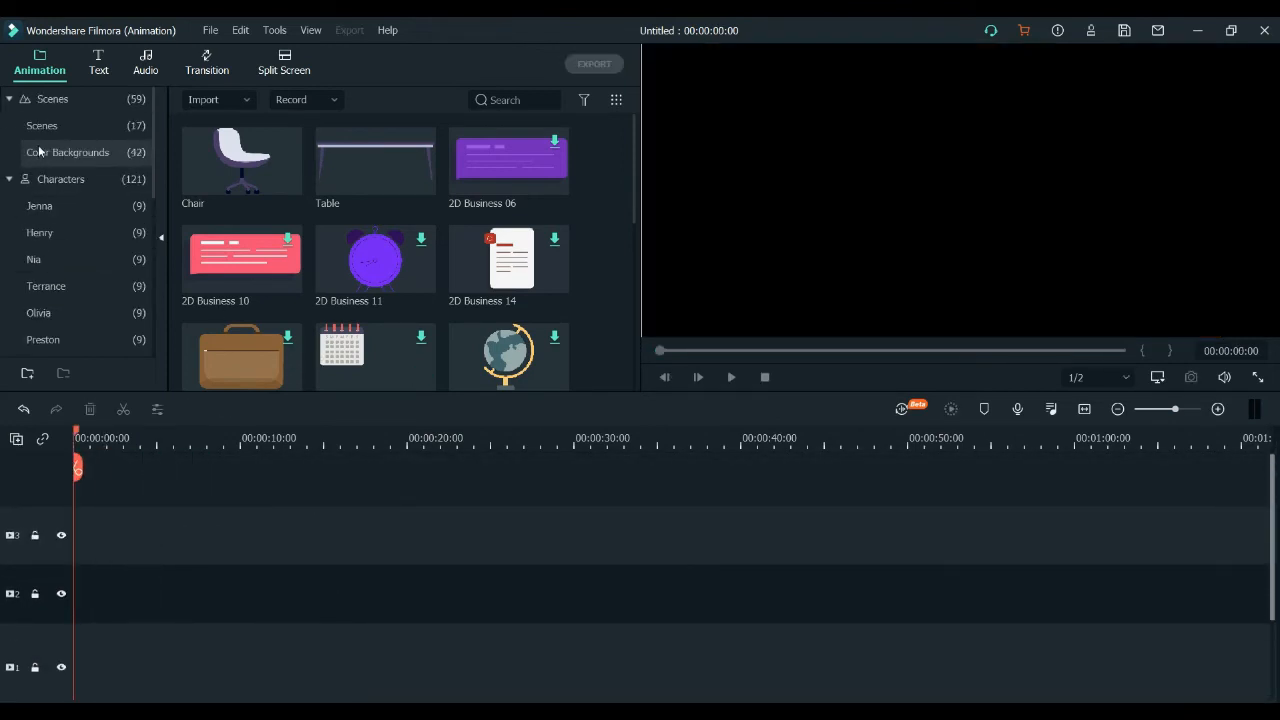
{"action": "left_click", "coordinate": [49, 128]}
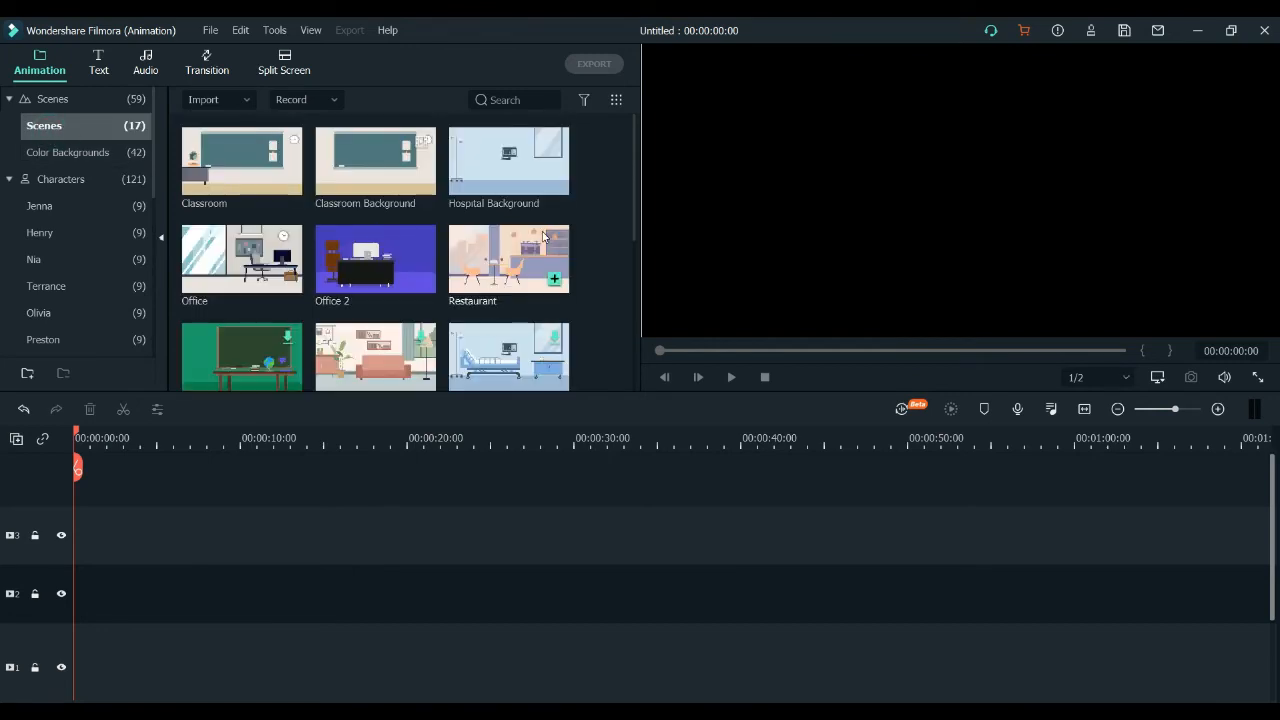
{"action": "scroll", "coordinate": [502, 235], "scroll_direction": "down", "scroll_amount": 3}
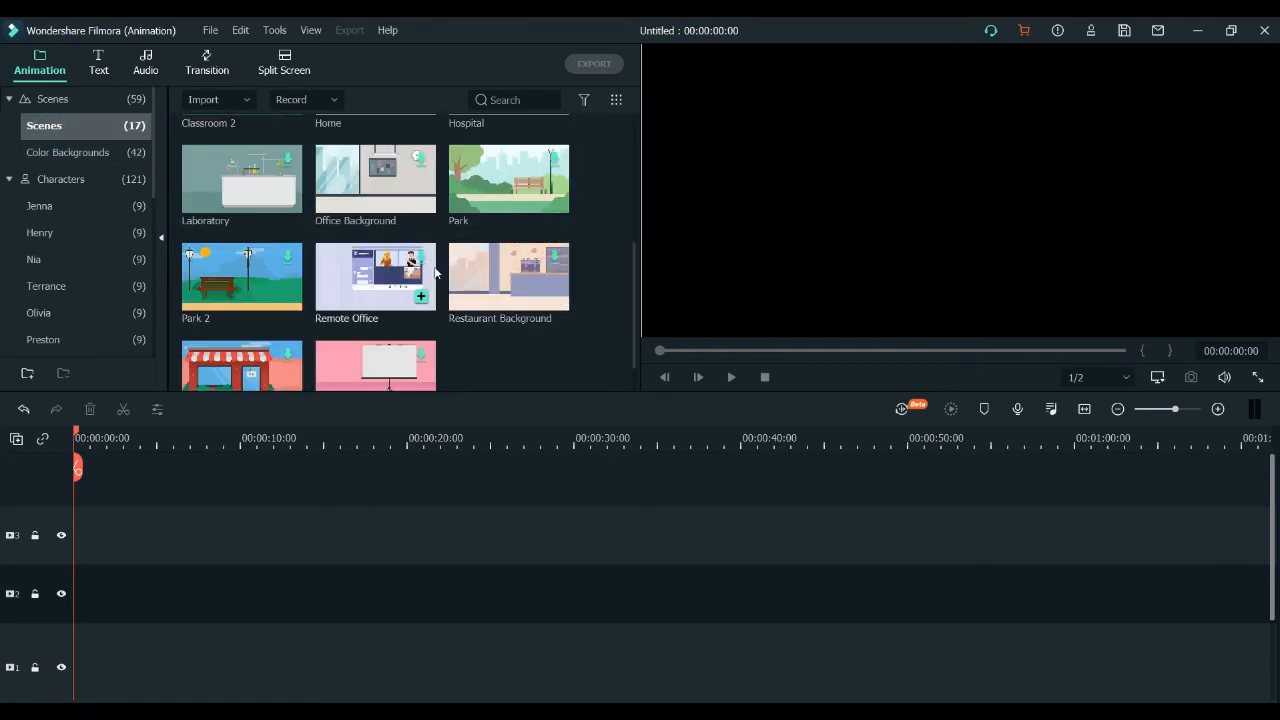
{"action": "left_click_drag", "start_coordinate": [493, 284], "coordinate": [61, 661]}
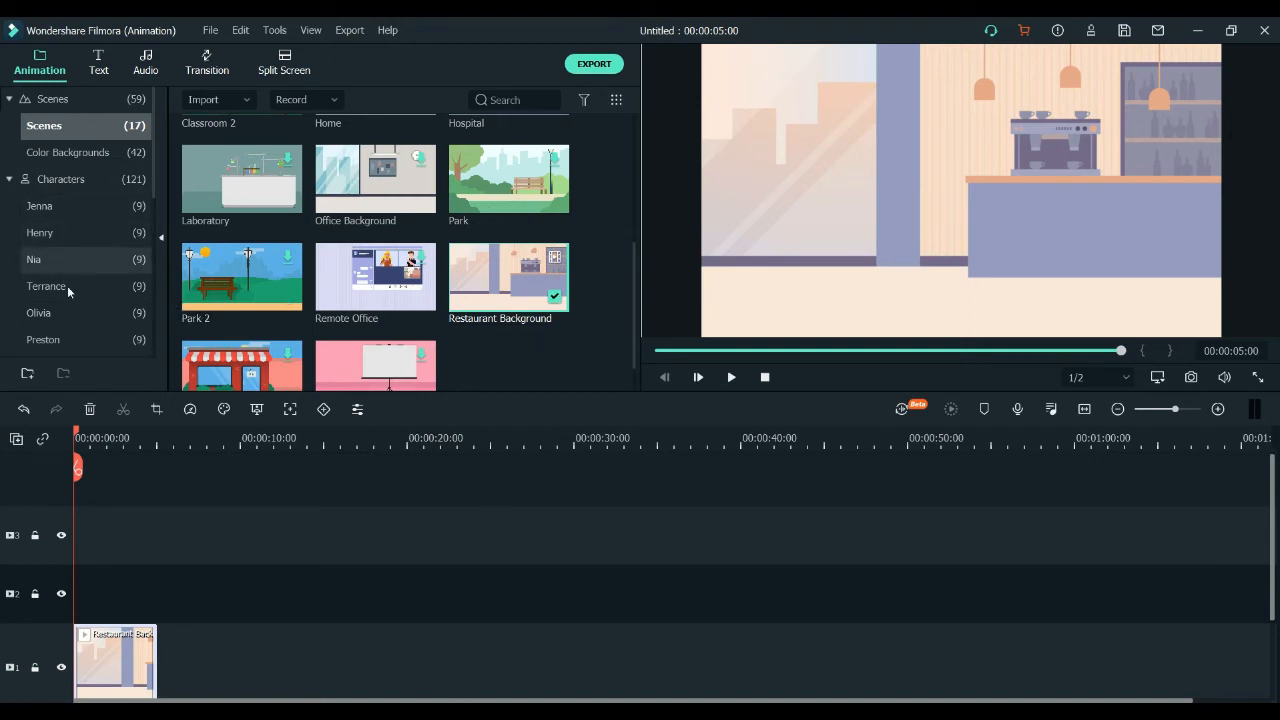
- Add the Chair prop on the track above the background, shrunk and placed on the floor in front of the window
{"action": "scroll", "coordinate": [100, 290], "scroll_direction": "down", "scroll_amount": 3}
{"action": "left_click", "coordinate": [48, 236]}
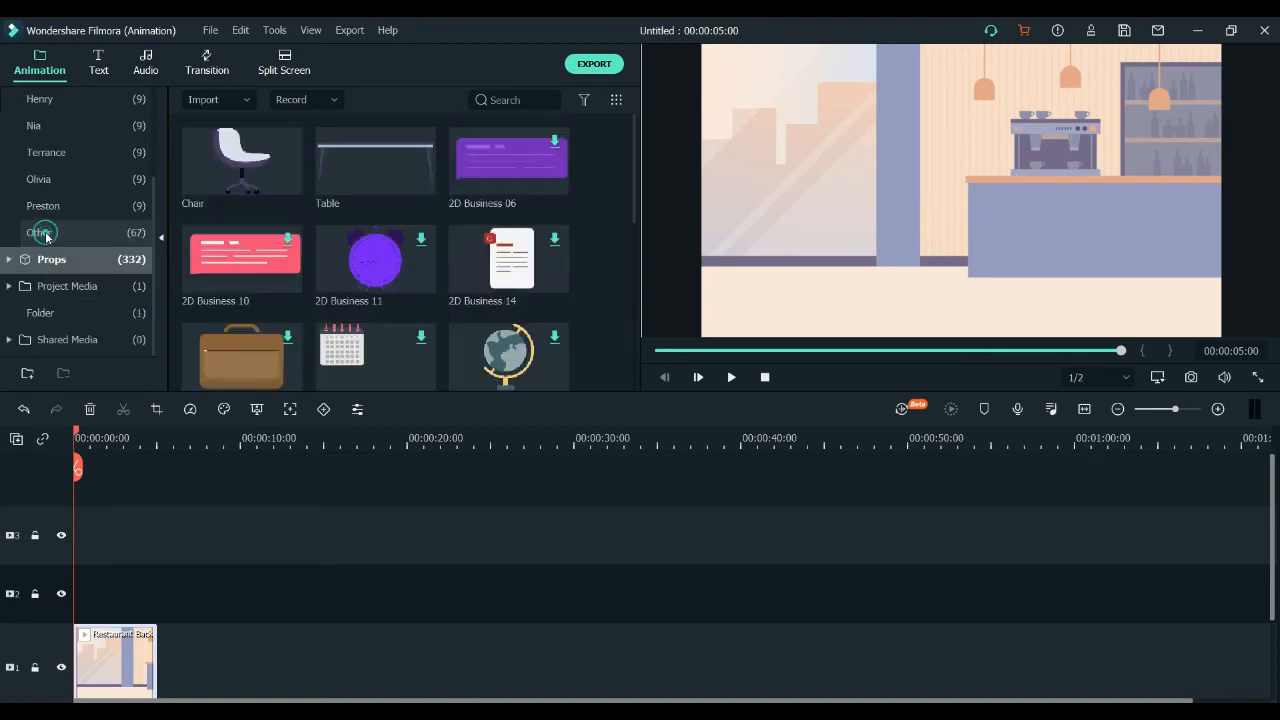
{"action": "left_click_drag", "start_coordinate": [238, 165], "coordinate": [156, 592]}
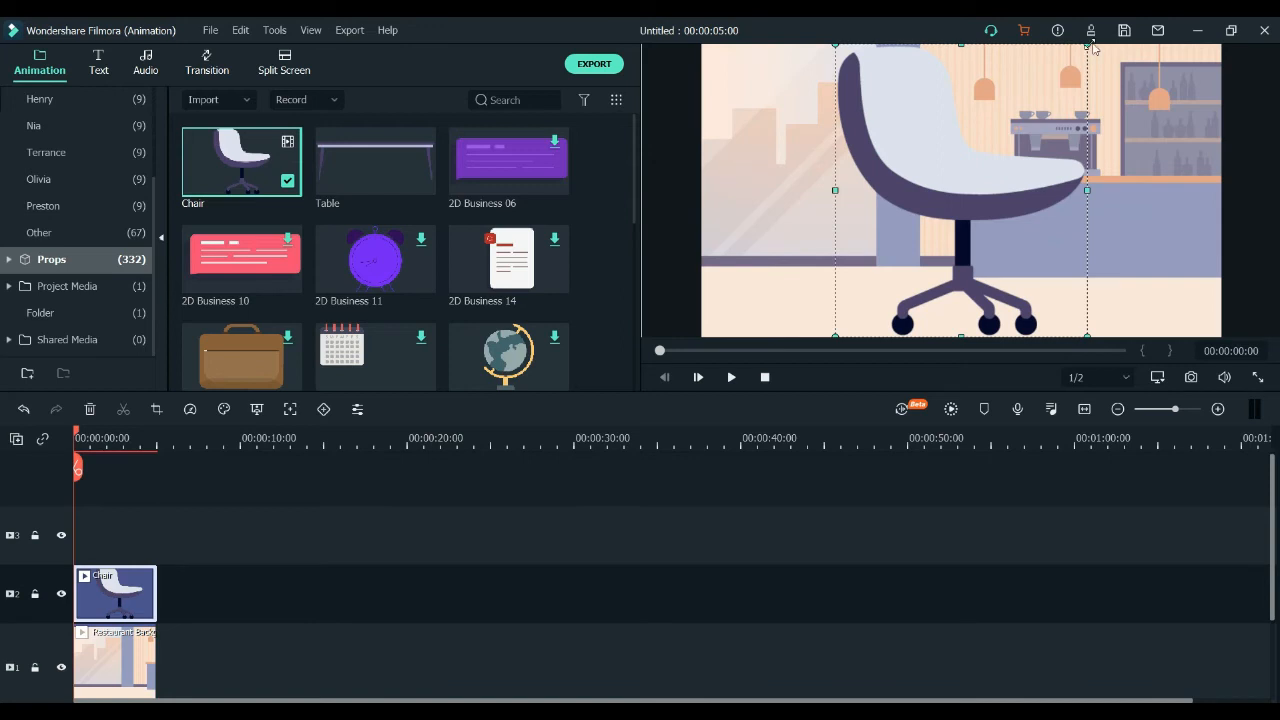
{"action": "left_click_drag", "start_coordinate": [1092, 46], "coordinate": [912, 246]}
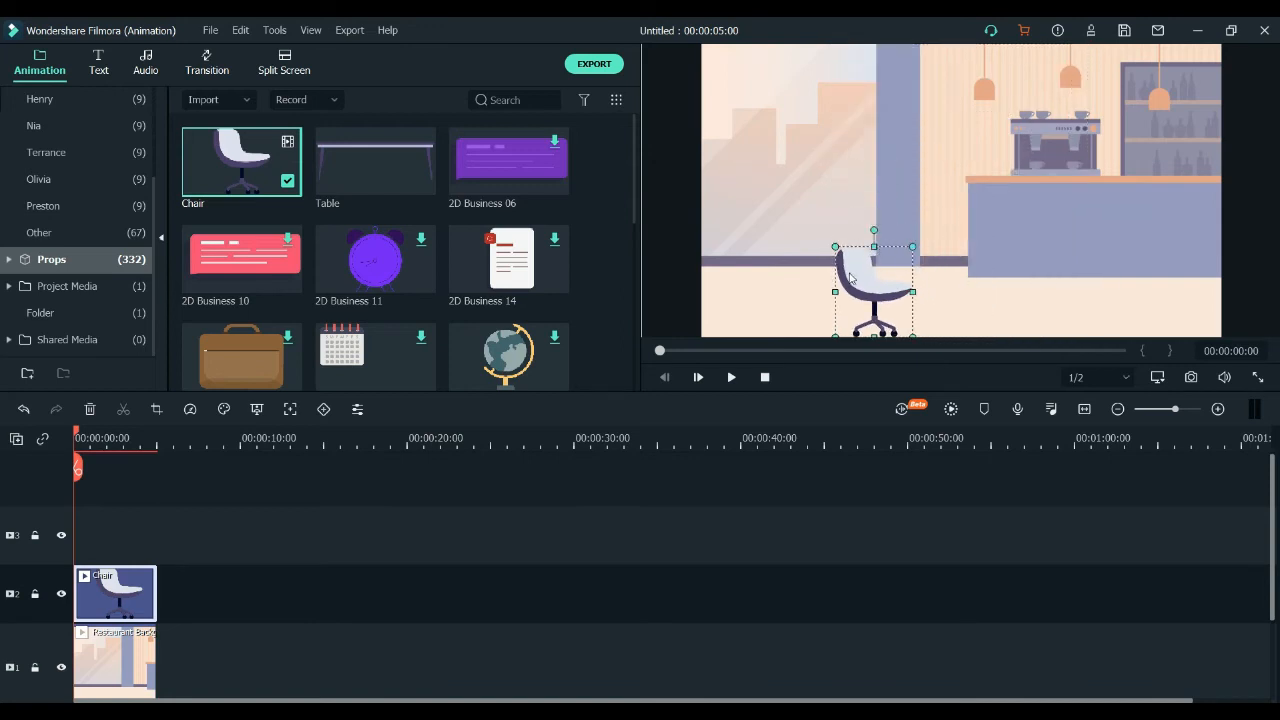
{"action": "left_click_drag", "start_coordinate": [850, 278], "coordinate": [803, 258]}
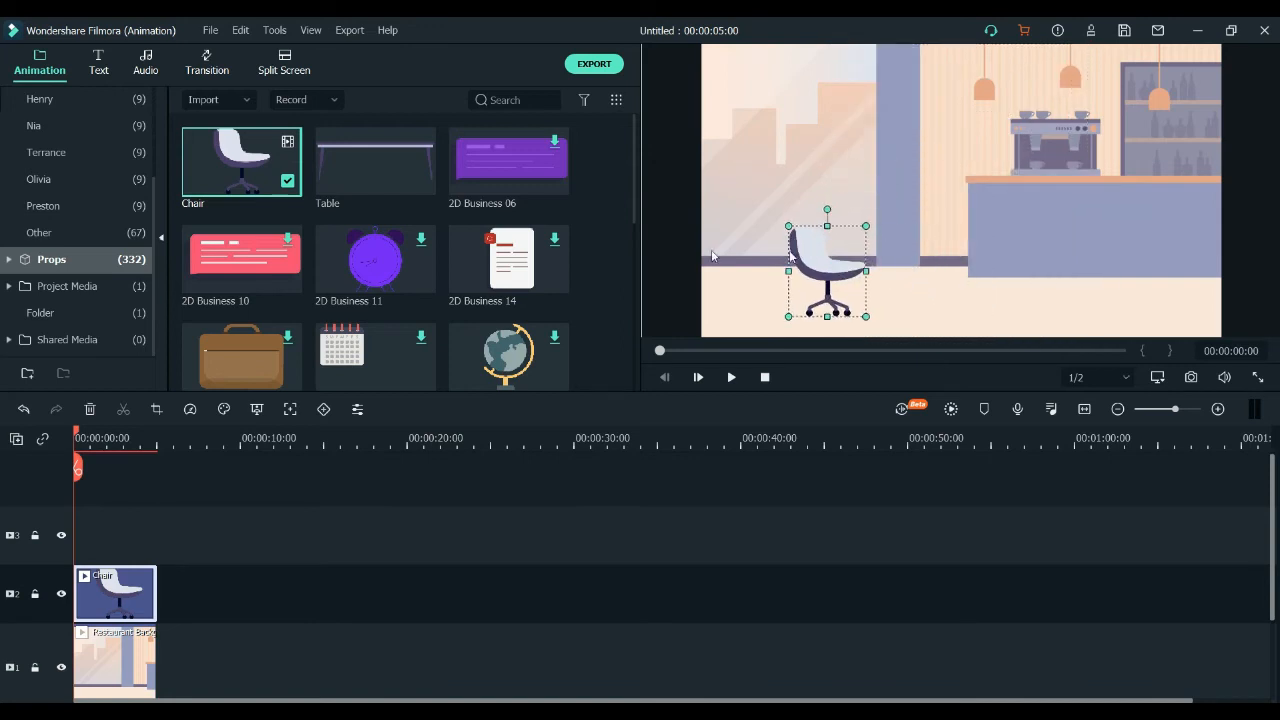
- Add the Table prop on the third video track, trimmed to 5 seconds, and shrink it onto the floor beside the chair
{"action": "left_click", "coordinate": [415, 160]}
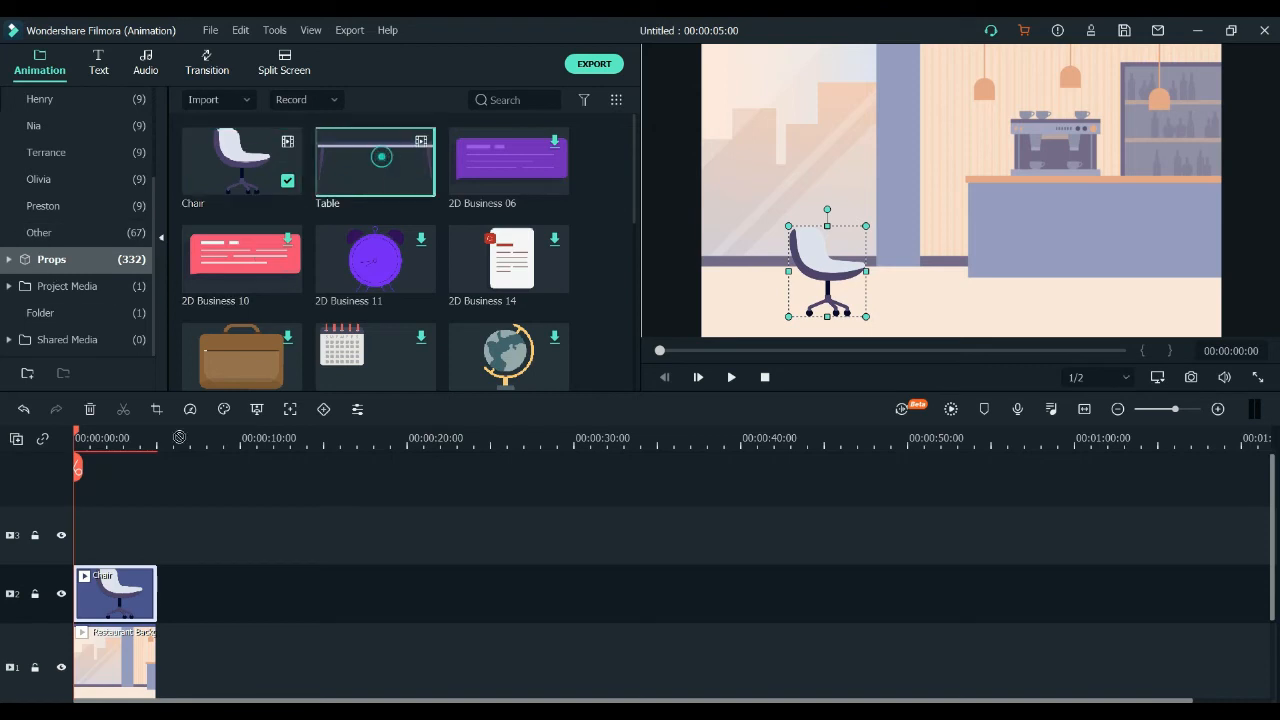
{"action": "left_click_drag", "start_coordinate": [180, 437], "coordinate": [82, 550]}
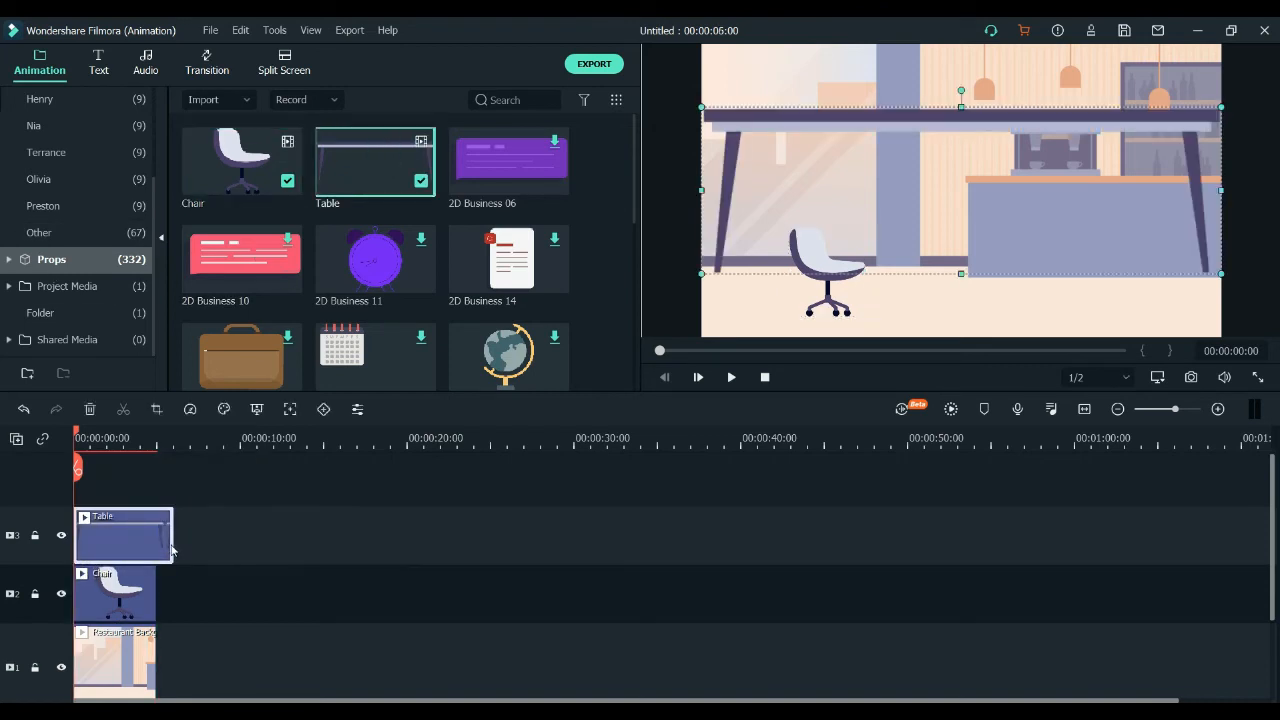
{"action": "left_click_drag", "start_coordinate": [174, 547], "coordinate": [157, 547]}
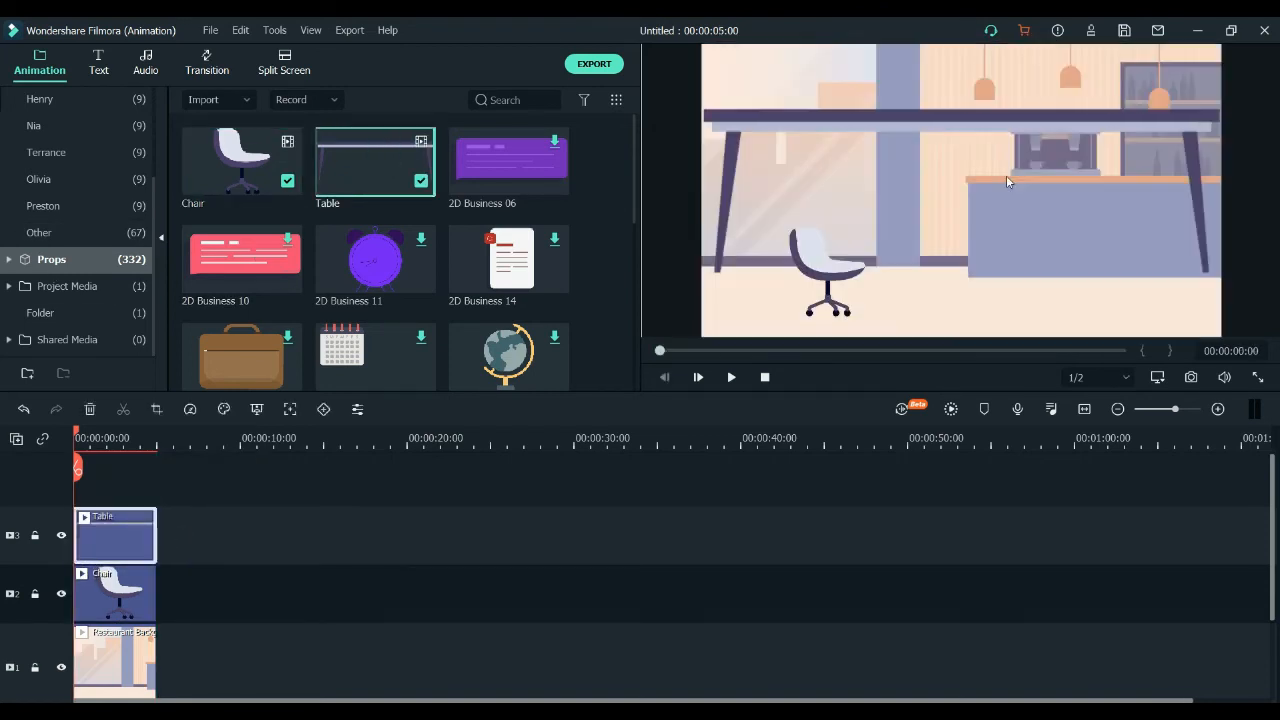
{"action": "left_click", "coordinate": [1000, 152]}
{"action": "left_click_drag", "start_coordinate": [1221, 106], "coordinate": [1009, 259]}
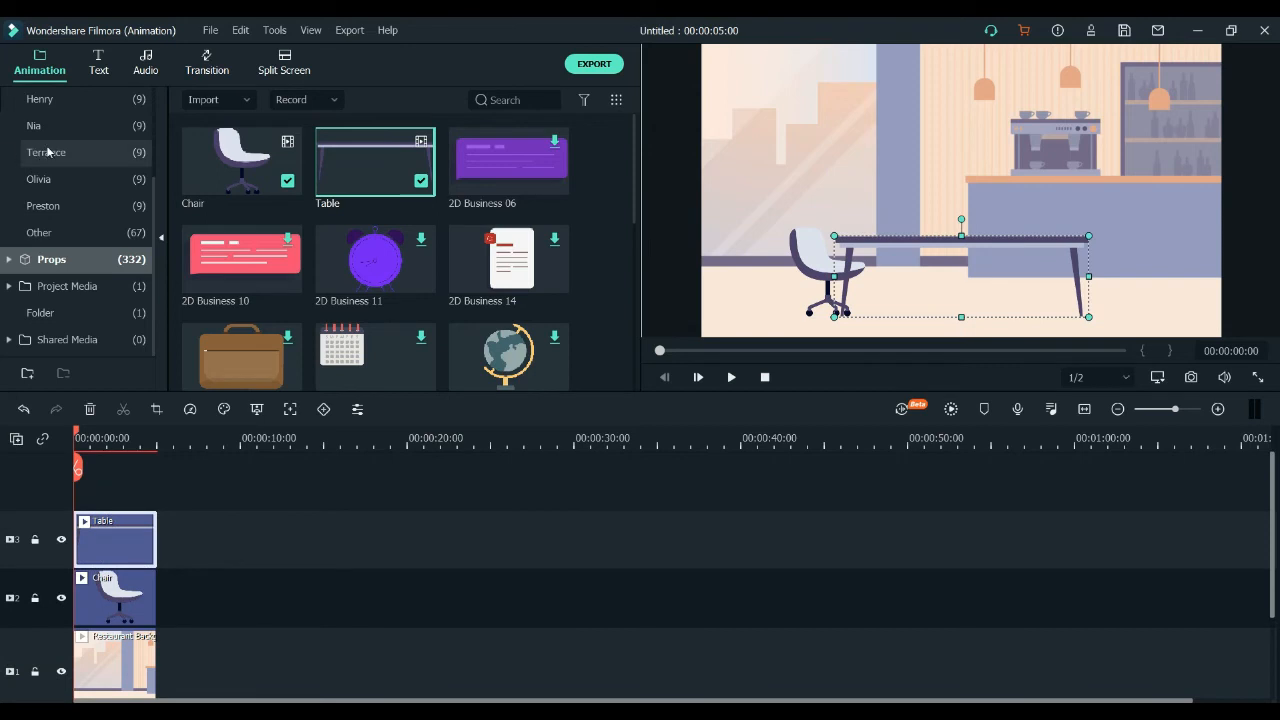
- Add the Jenna typing character on a new track above the table, trimmed to end with the other clips at 5 seconds
{"action": "scroll", "coordinate": [70, 140], "scroll_direction": "up", "scroll_amount": 2}
{"action": "scroll", "coordinate": [70, 140], "scroll_direction": "up", "scroll_amount": 2}
{"action": "left_click", "coordinate": [60, 205]}
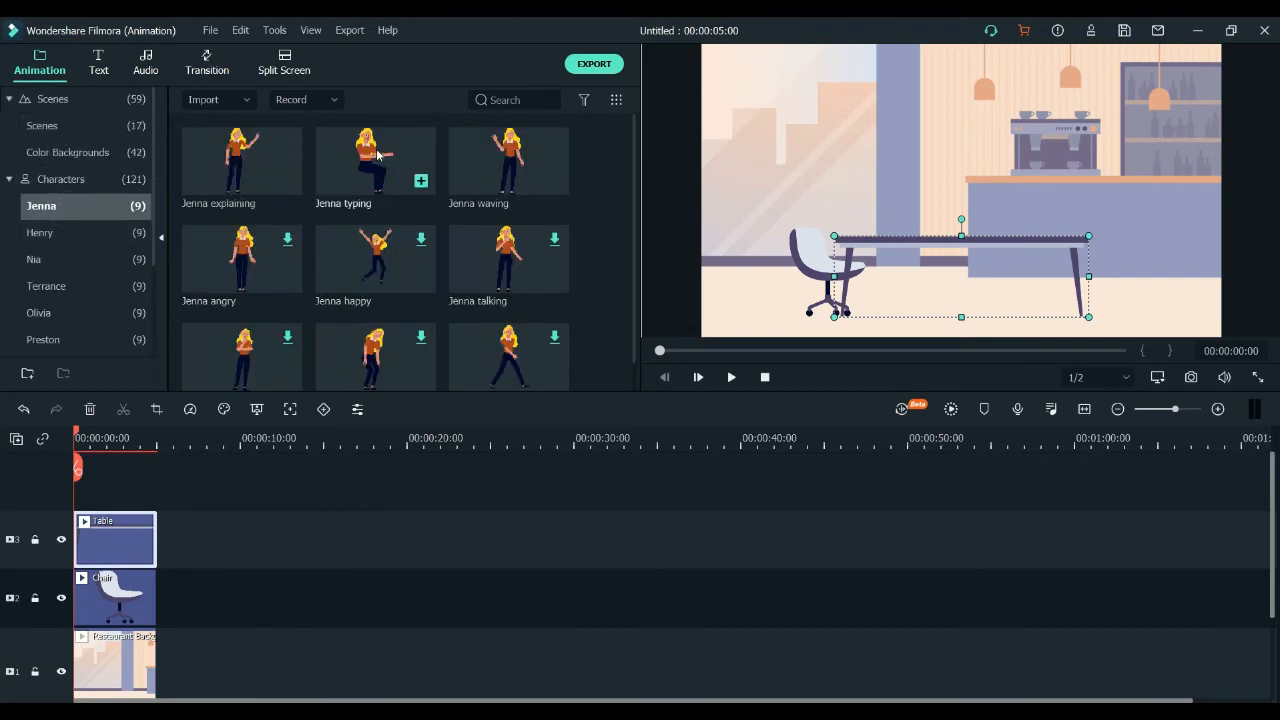
{"action": "left_click_drag", "start_coordinate": [375, 160], "coordinate": [196, 482]}
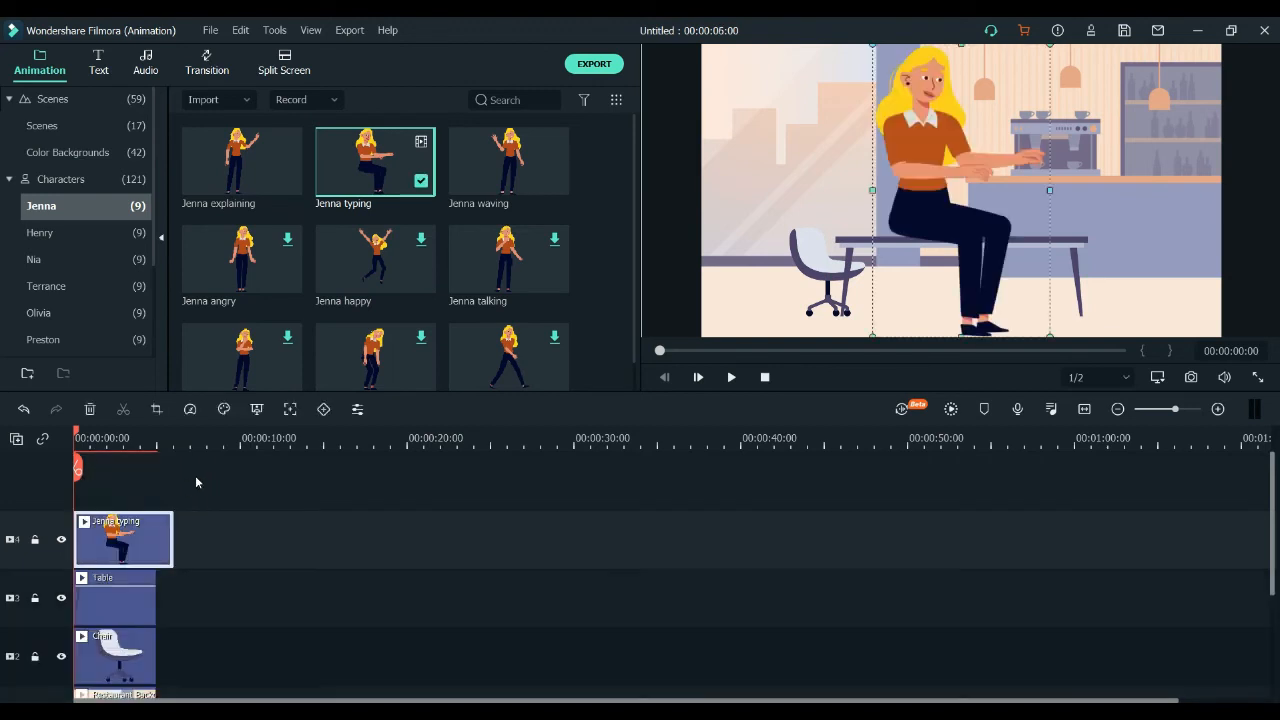
{"action": "left_click", "coordinate": [164, 443]}
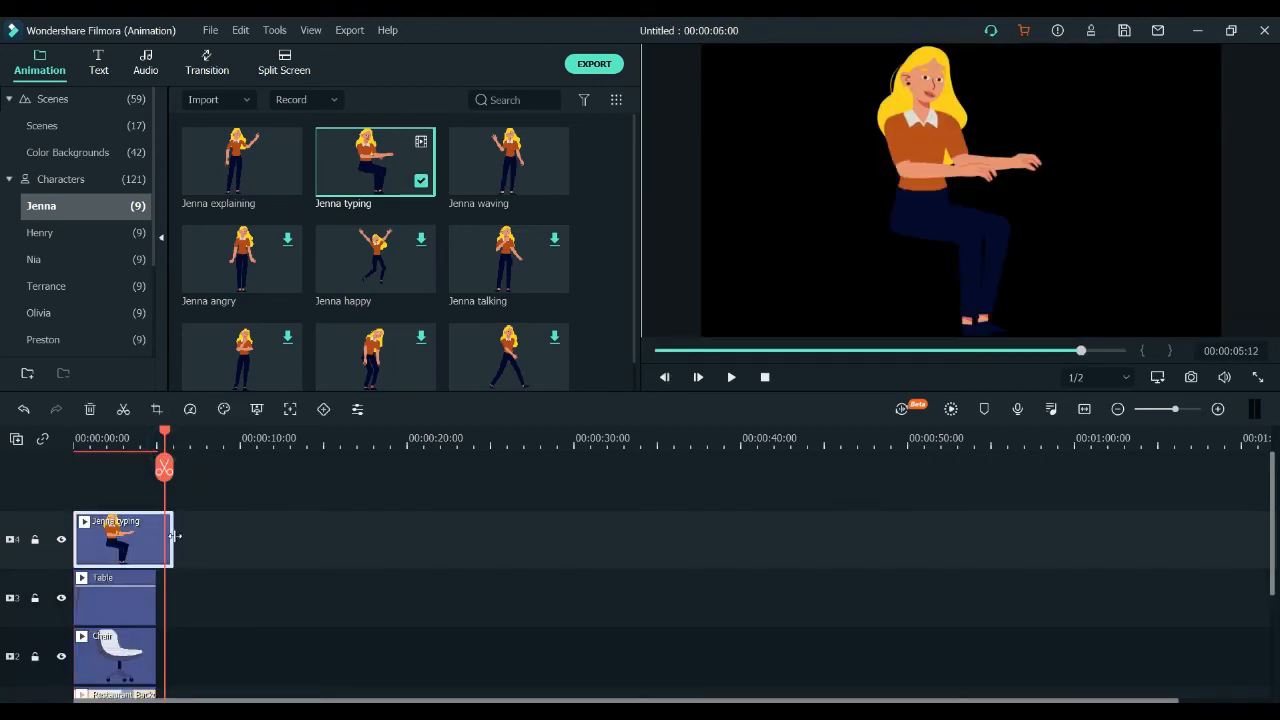
{"action": "left_click_drag", "start_coordinate": [174, 537], "coordinate": [157, 537]}
- Shrink the Jenna character and seat her on the chair, shifting the table right so its near edge meets her hands
{"action": "left_click", "coordinate": [165, 437]}
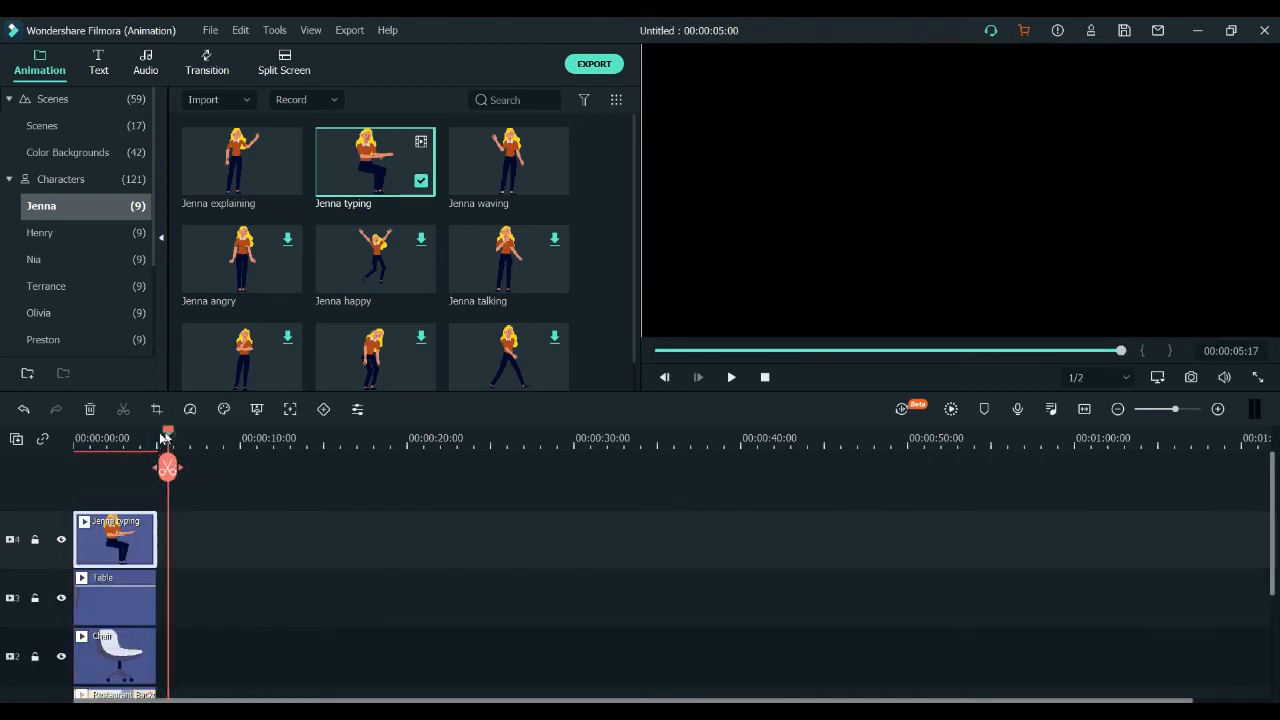
{"action": "left_click_drag", "start_coordinate": [163, 440], "coordinate": [116, 440]}
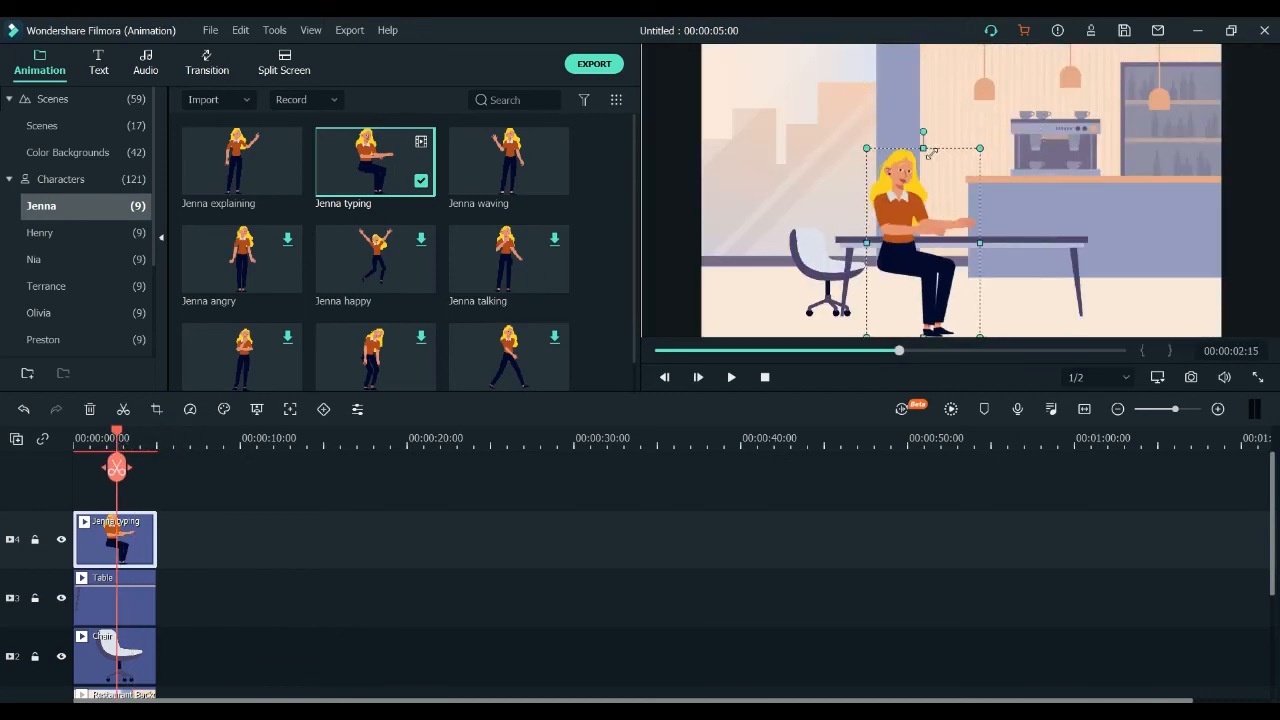
{"action": "left_click_drag", "start_coordinate": [914, 200], "coordinate": [858, 200]}
{"action": "left_click_drag", "start_coordinate": [924, 148], "coordinate": [912, 161]}
{"action": "left_click", "coordinate": [983, 252]}
{"action": "left_click_drag", "start_coordinate": [983, 252], "coordinate": [1036, 247]}
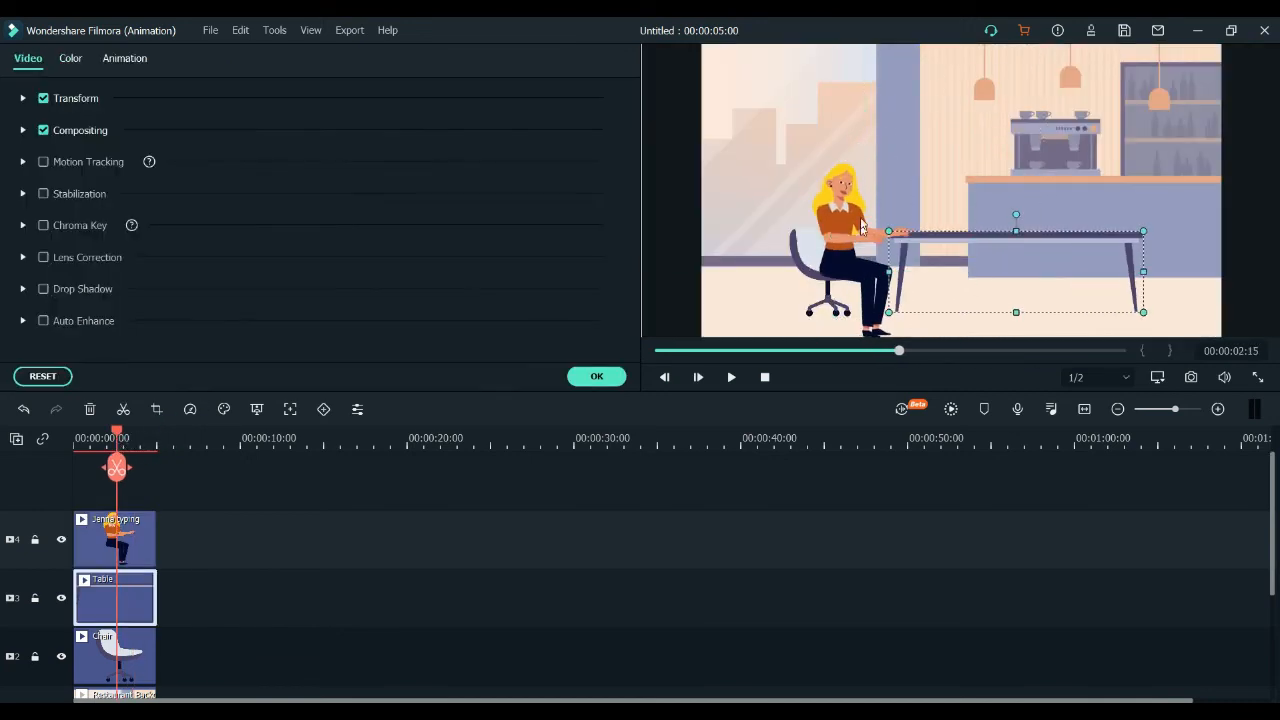
{"action": "left_click", "coordinate": [847, 214]}
{"action": "left_click_drag", "start_coordinate": [914, 162], "coordinate": [911, 166]}
{"action": "left_click_drag", "start_coordinate": [850, 218], "coordinate": [846, 211]}
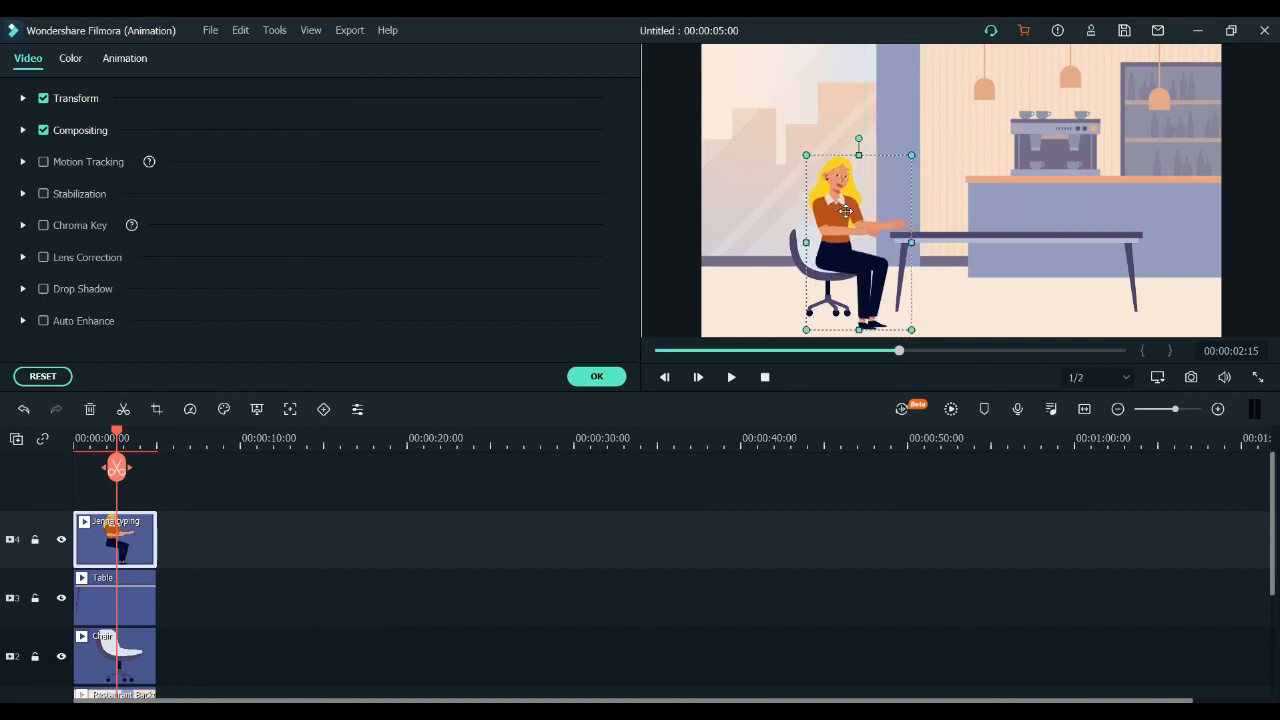
- Move the Table clip above the Jenna clip in the track order, then enlarge and lower the table over her legs
{"action": "left_click", "coordinate": [995, 237]}
{"action": "mouse_move", "coordinate": [131, 603]}
{"action": "left_mouse_down"}
{"action": "mouse_move", "coordinate": [127, 502]}
{"action": "mouse_move", "coordinate": [107, 634]}
{"action": "mouse_move", "coordinate": [119, 557]}
{"action": "mouse_move", "coordinate": [119, 612]}
{"action": "left_mouse_up"}
{"action": "left_click_drag", "start_coordinate": [887, 312], "coordinate": [851, 325]}
{"action": "left_click_drag", "start_coordinate": [947, 259], "coordinate": [947, 269]}
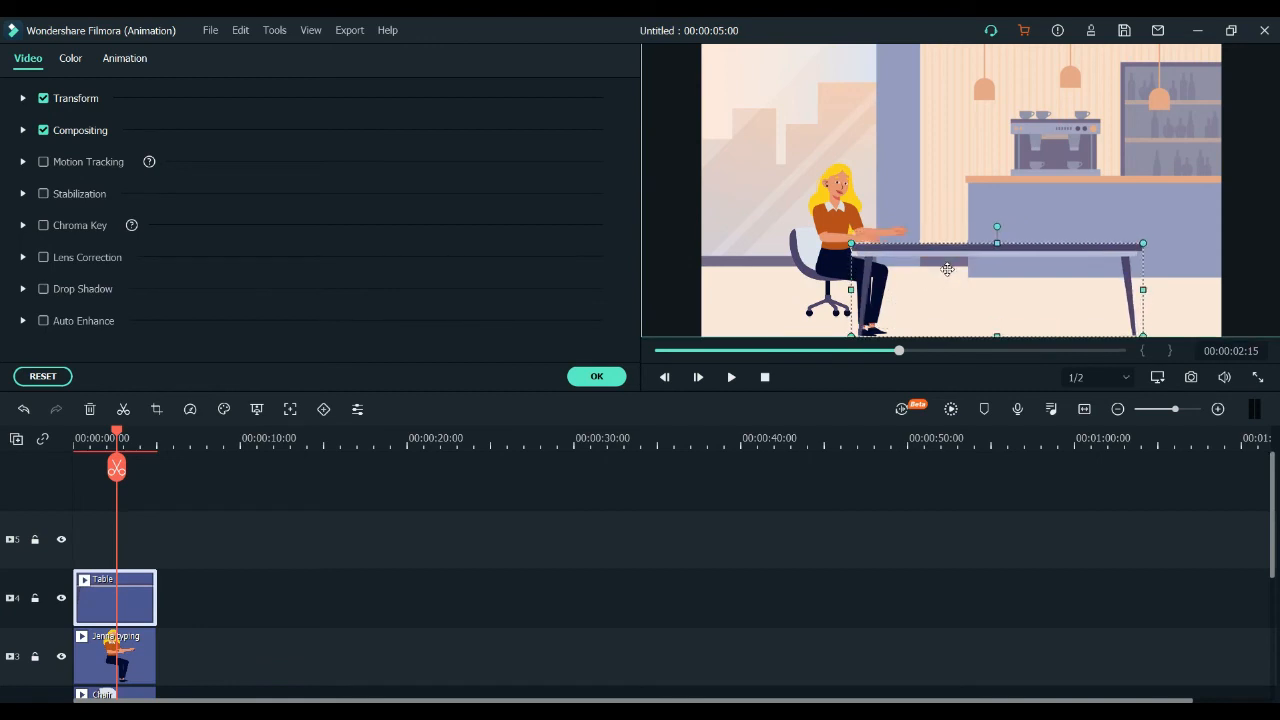
{"action": "left_click", "coordinate": [597, 377]}
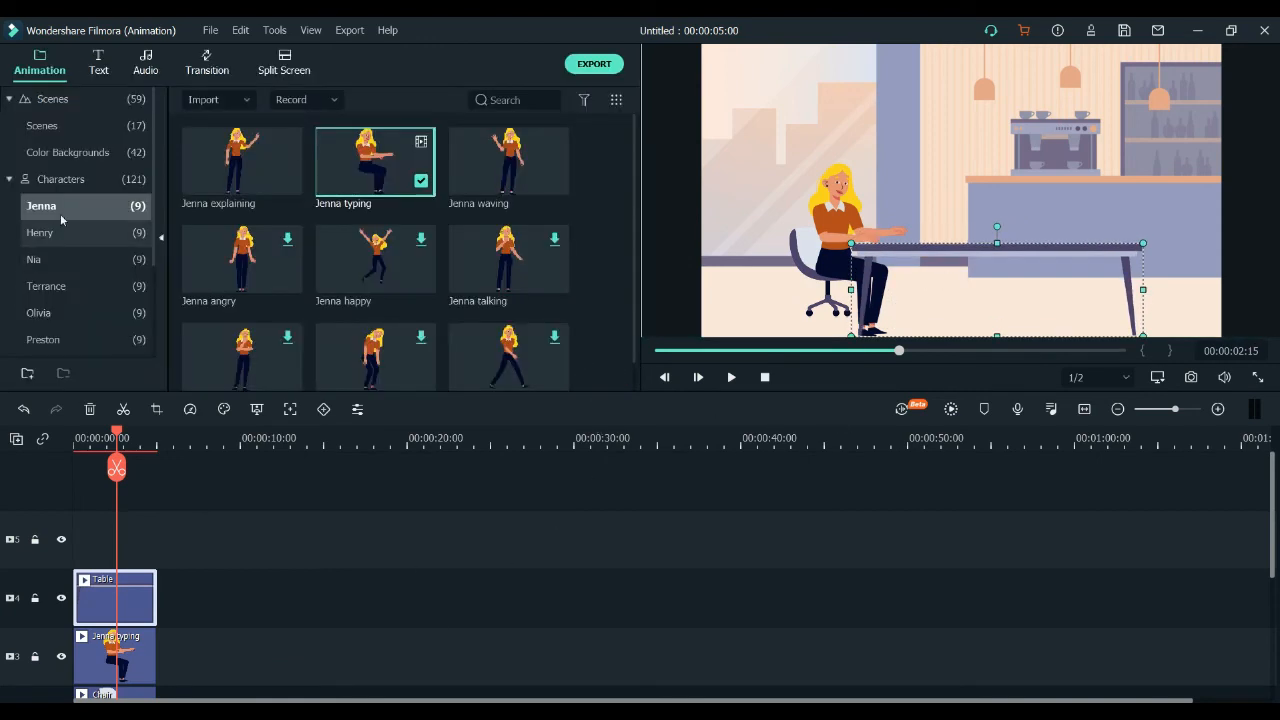
- Find the Laptop prop by searching for "laptop", add it on the top track, and shrink it onto the table under Jenna's hands
{"action": "scroll", "coordinate": [52, 216], "scroll_direction": "down", "scroll_amount": 3}
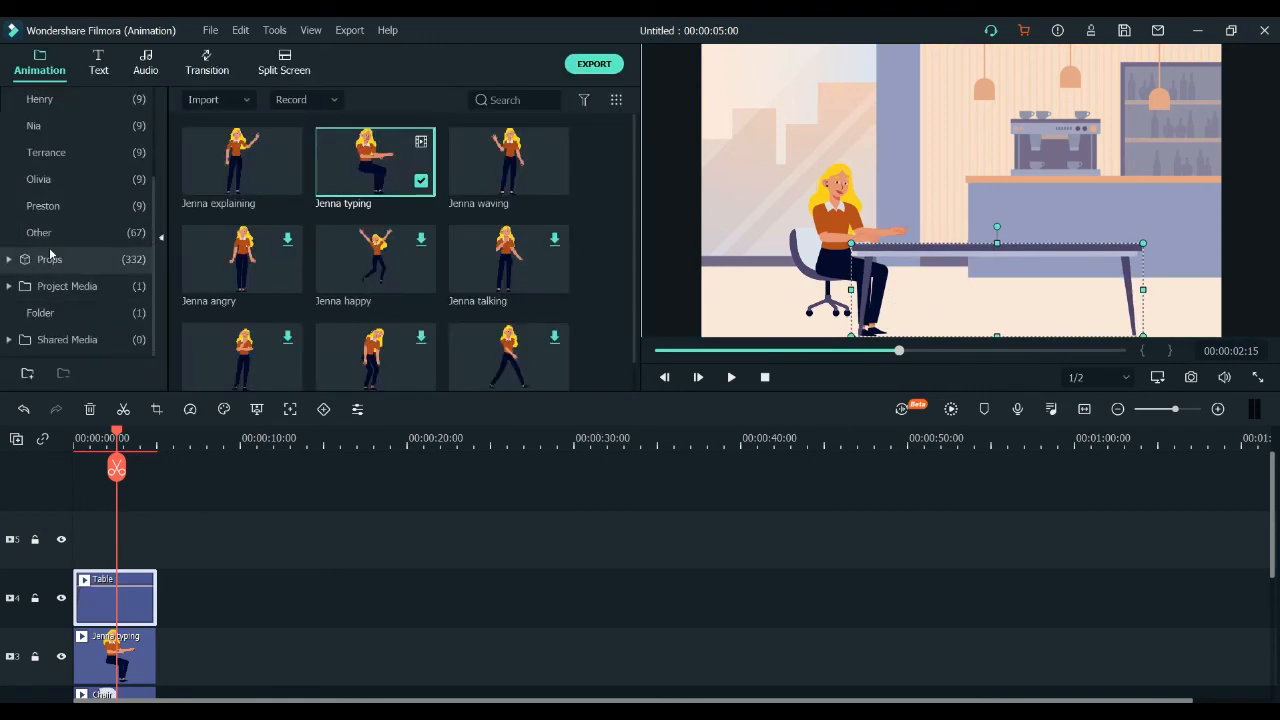
{"action": "left_click", "coordinate": [50, 259]}
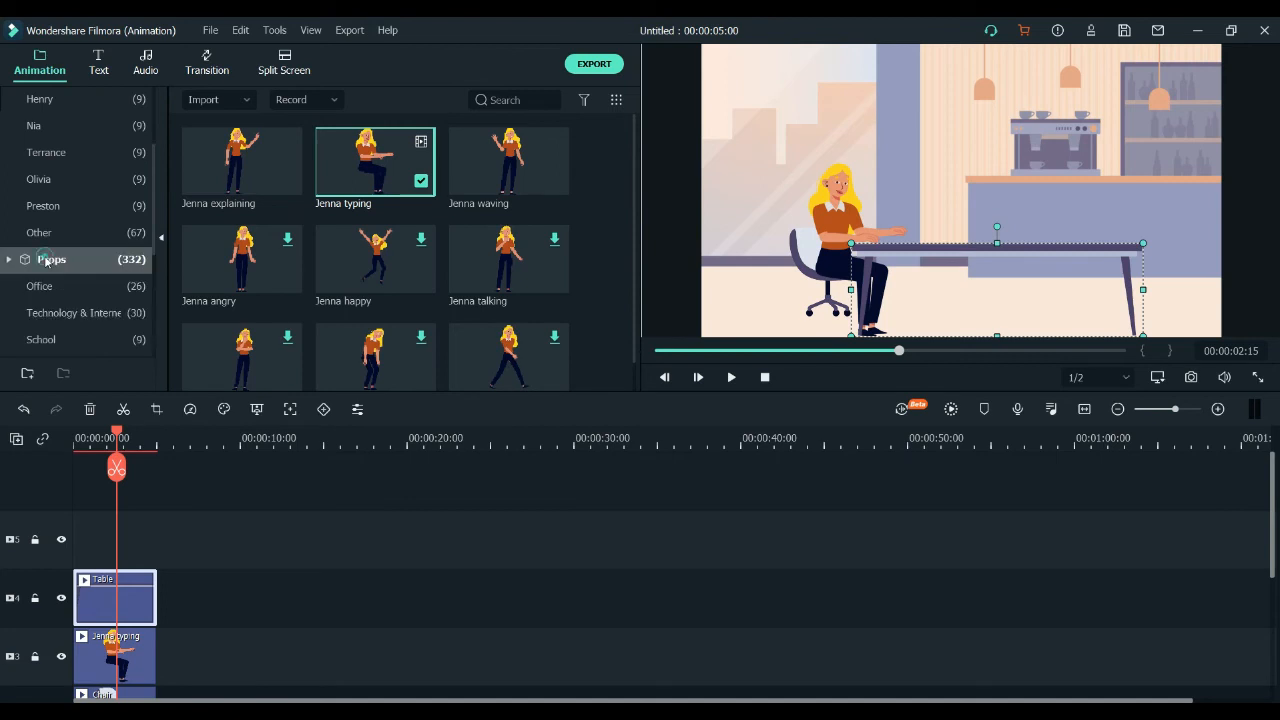
{"action": "left_click", "coordinate": [524, 101]}
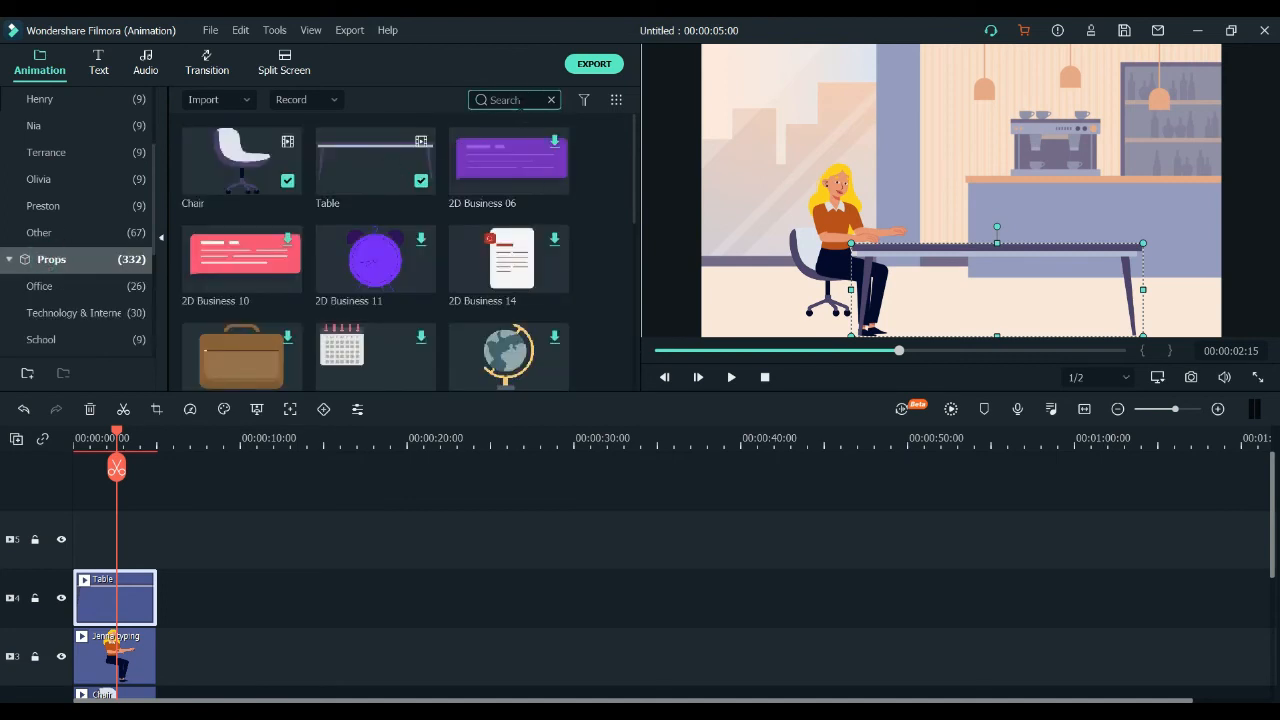
{"action": "type", "text": "laptop"}
{"action": "left_click_drag", "start_coordinate": [265, 172], "coordinate": [157, 536]}
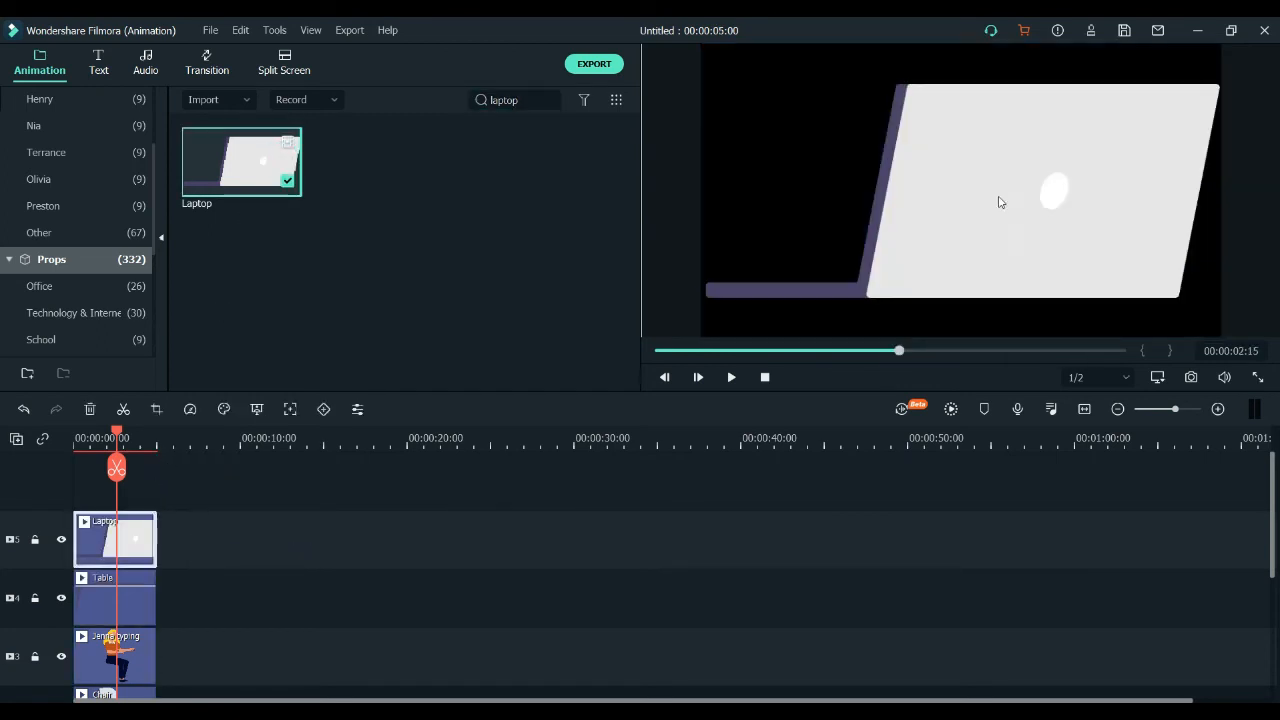
{"action": "left_click", "coordinate": [1001, 195]}
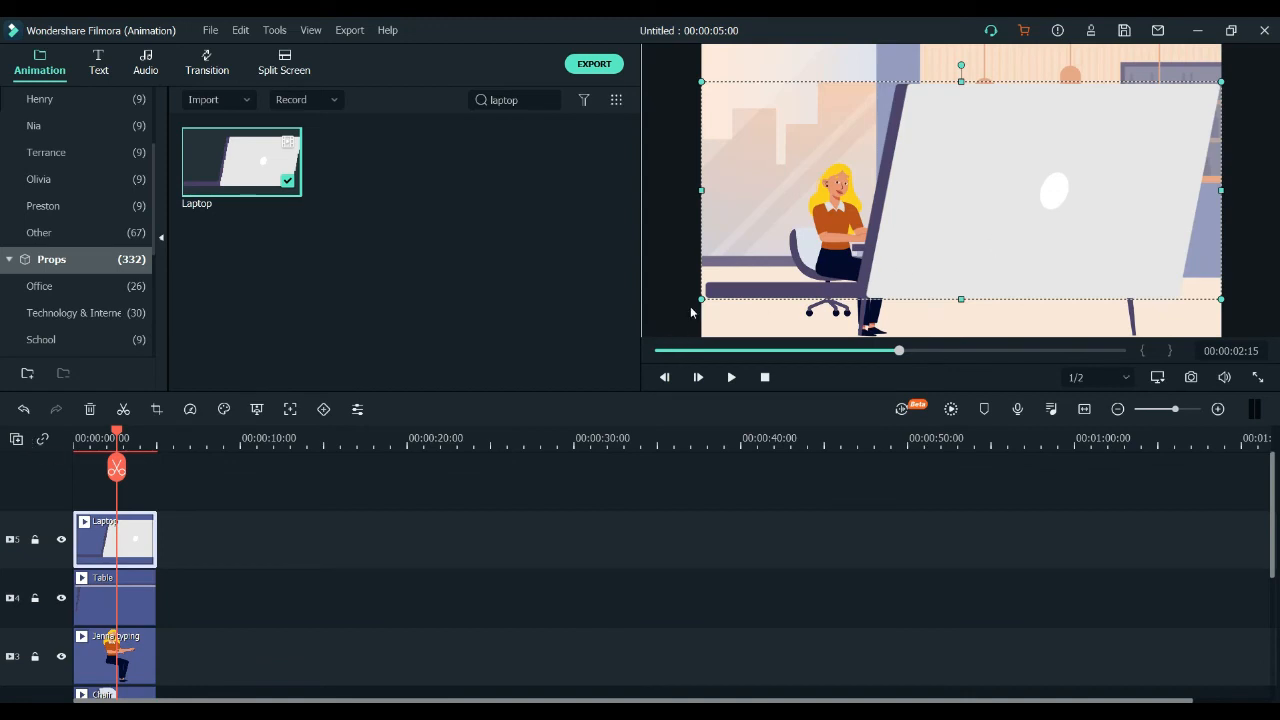
{"action": "left_click_drag", "start_coordinate": [700, 299], "coordinate": [917, 241]}
{"action": "left_click", "coordinate": [932, 289]}
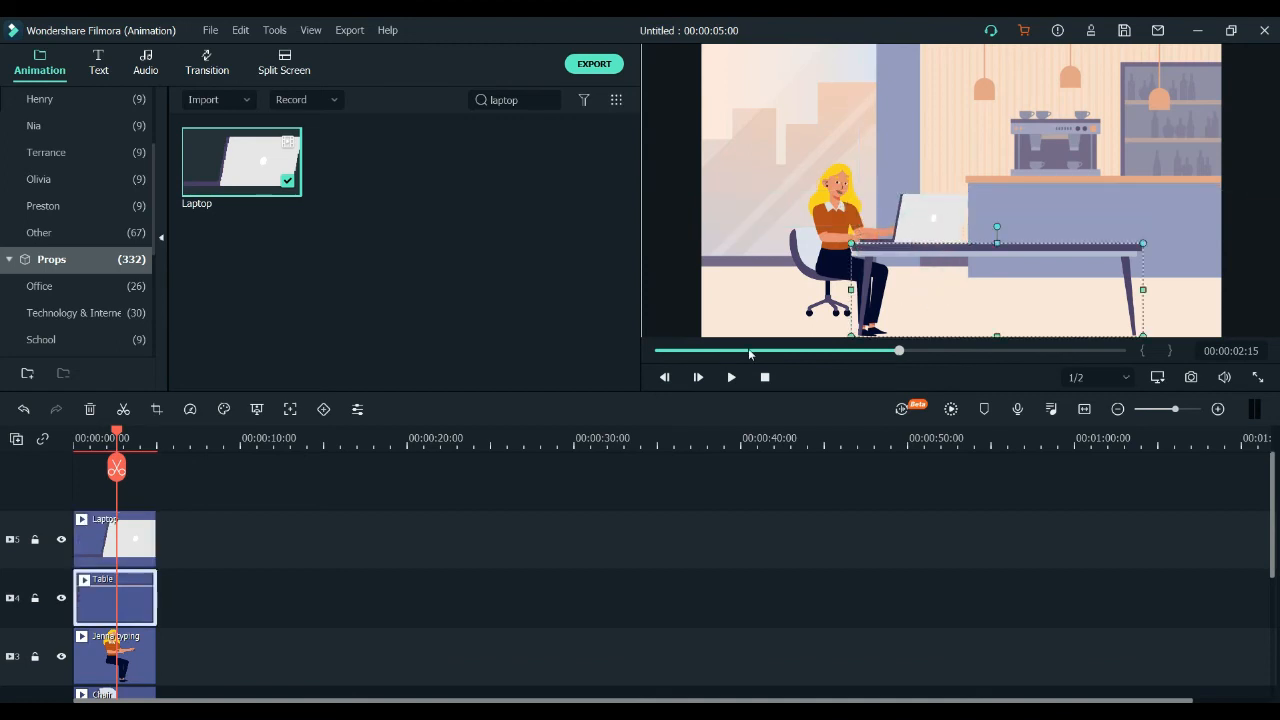
- Play the restaurant scene from the start to check the typing animation with the table and laptop
{"action": "left_click", "coordinate": [690, 505]}
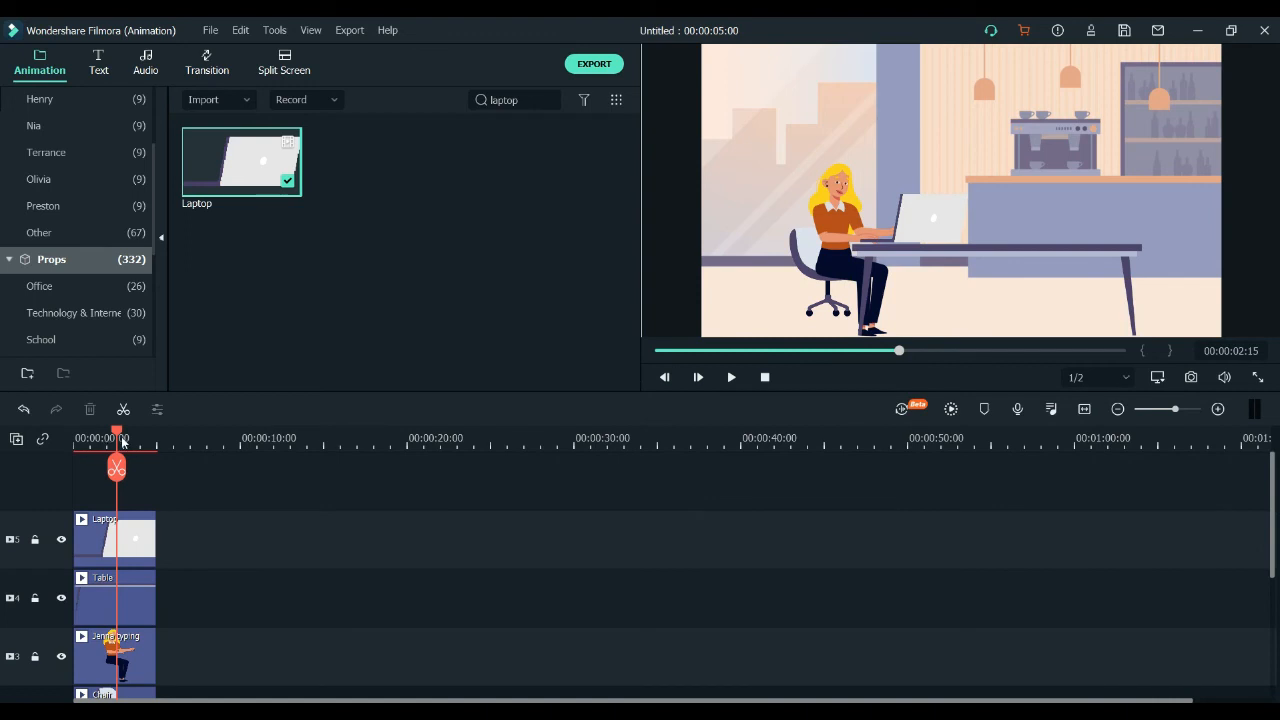
{"action": "left_click", "coordinate": [80, 438]}
{"action": "left_click", "coordinate": [731, 377]}
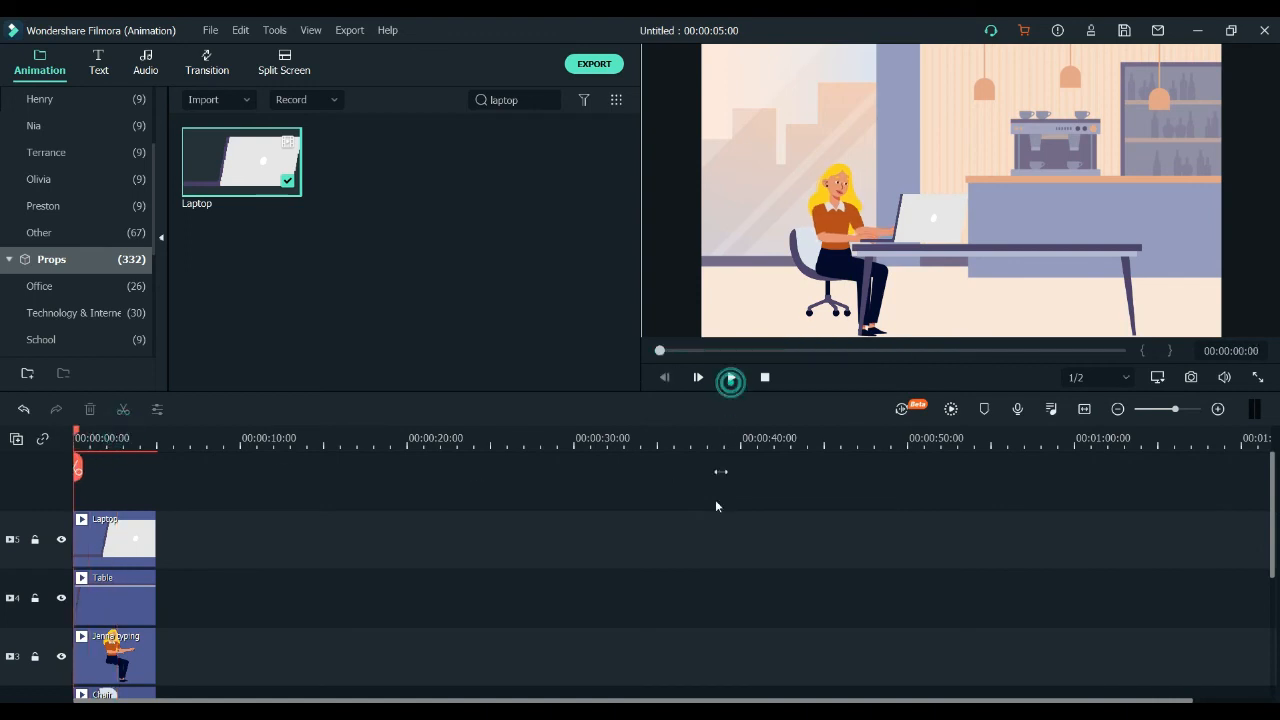